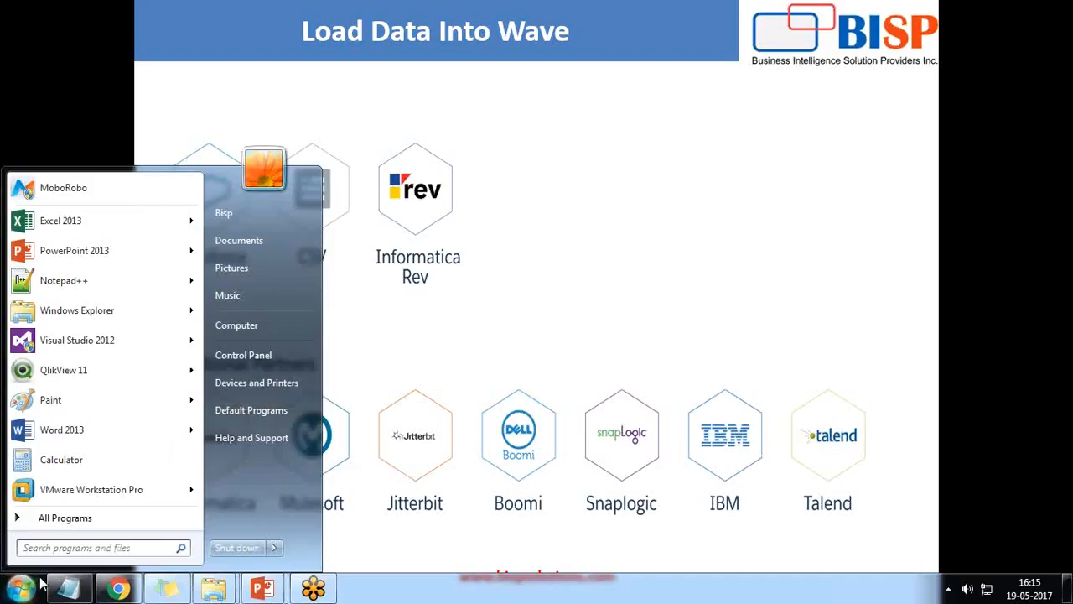
Launch Excel 2013 from the Start search, dismiss activation, and open a blank workbook, Book1
text(excel)
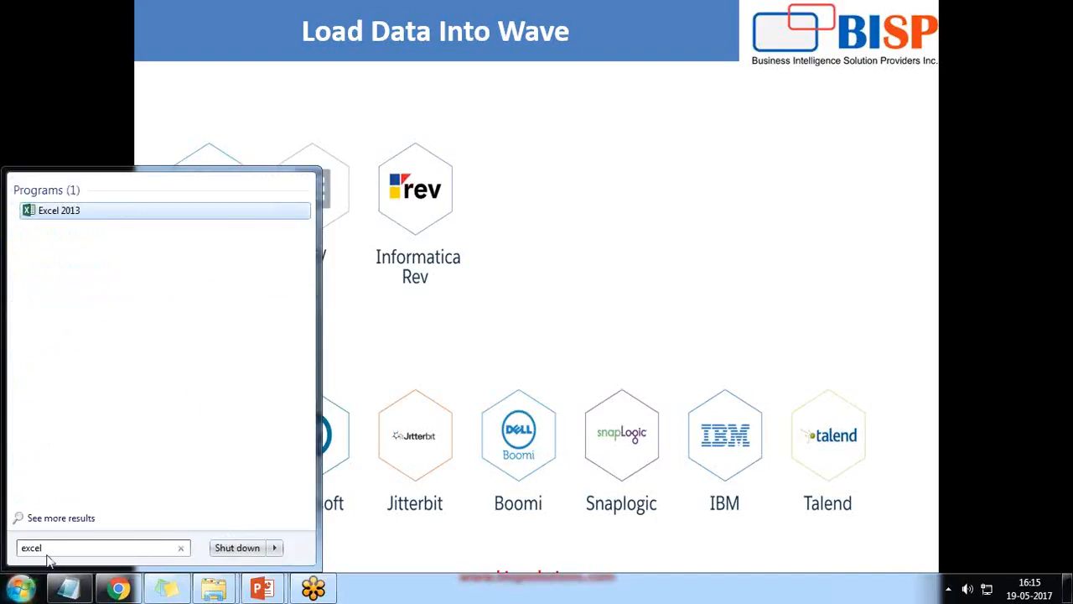
key(Return)
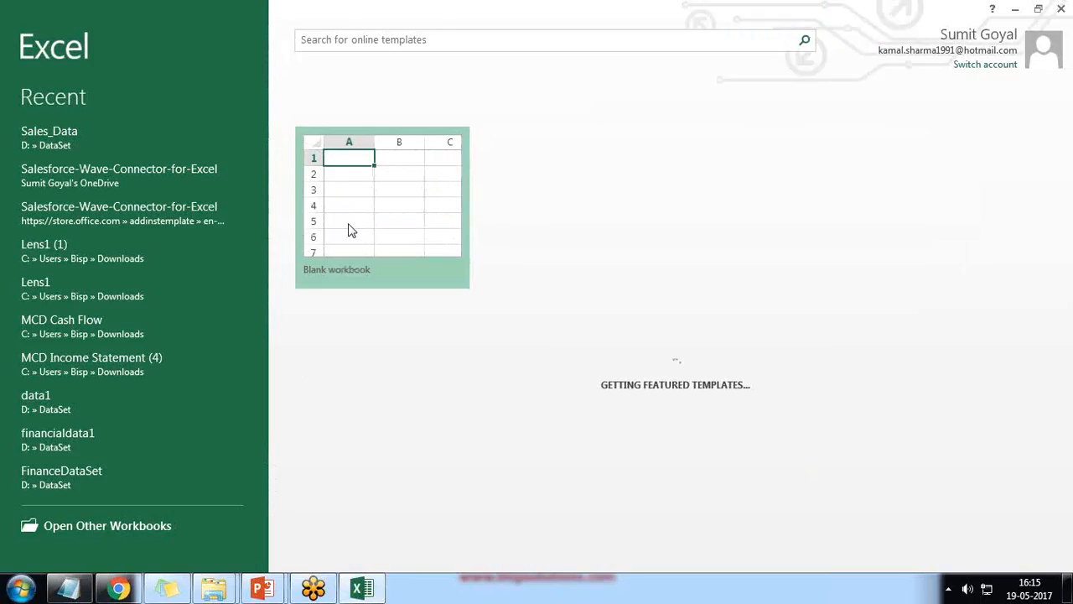
key(Escape)
click(359, 223)
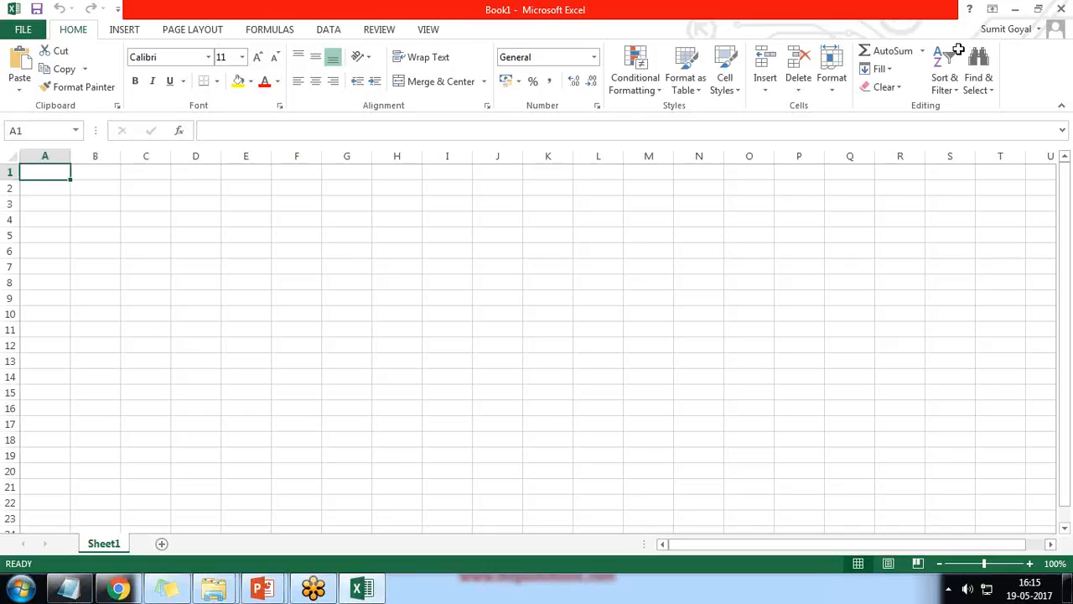
Open Apps for Office from the INSERT tab and refresh My Apps, which lists no apps
click(124, 32)
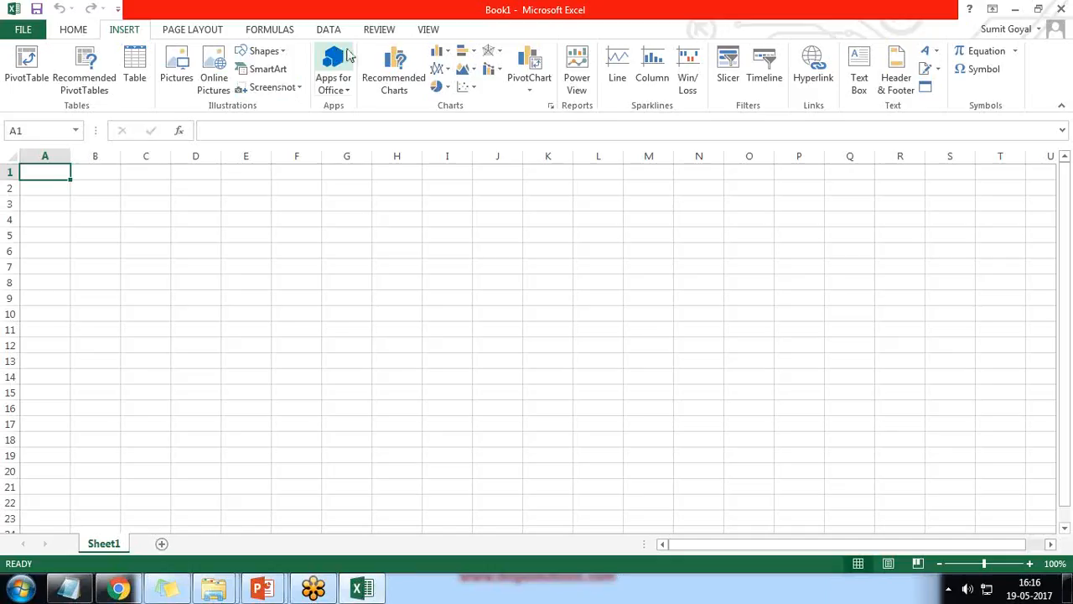
click(331, 72)
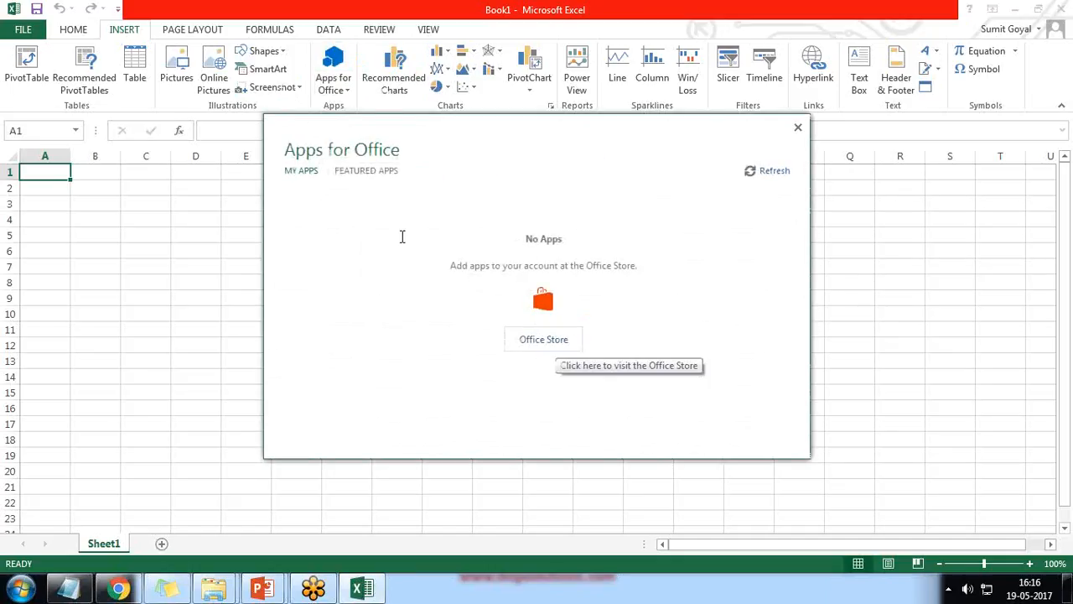
click(372, 173)
click(298, 172)
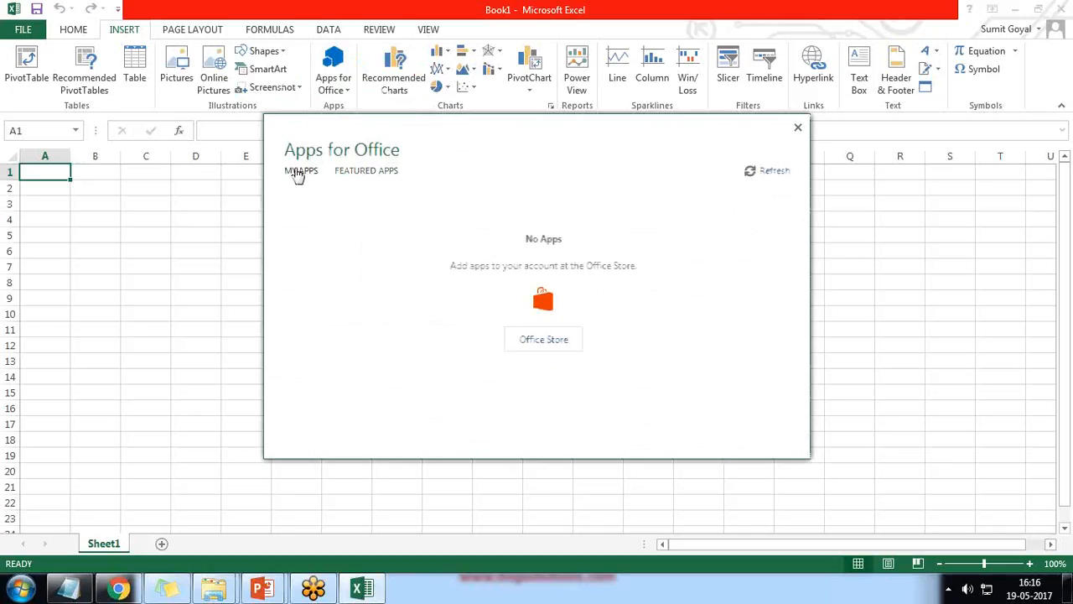
click(774, 173)
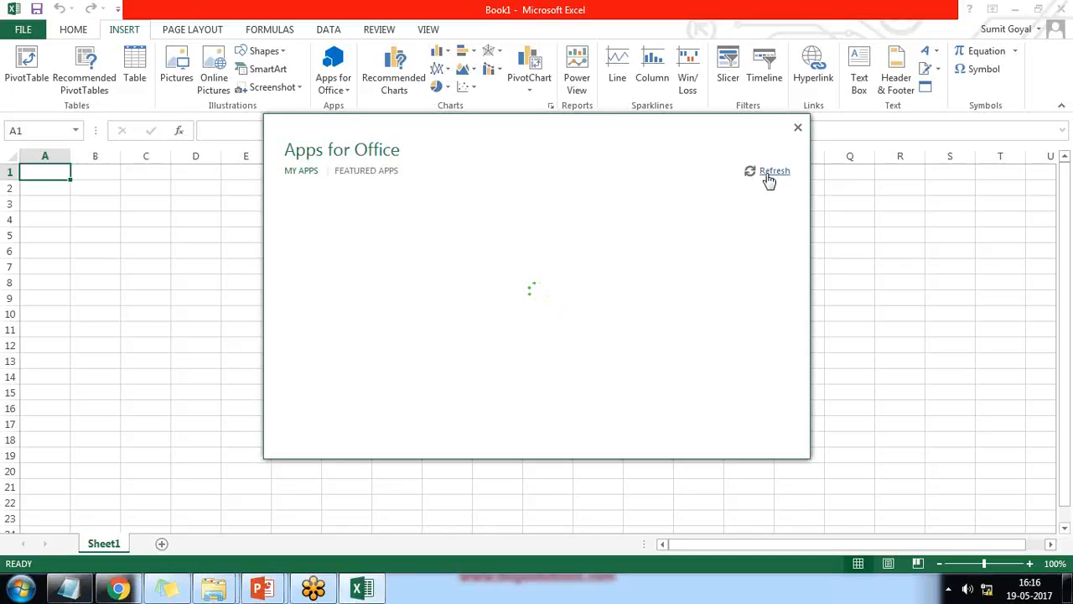
click(1055, 19)
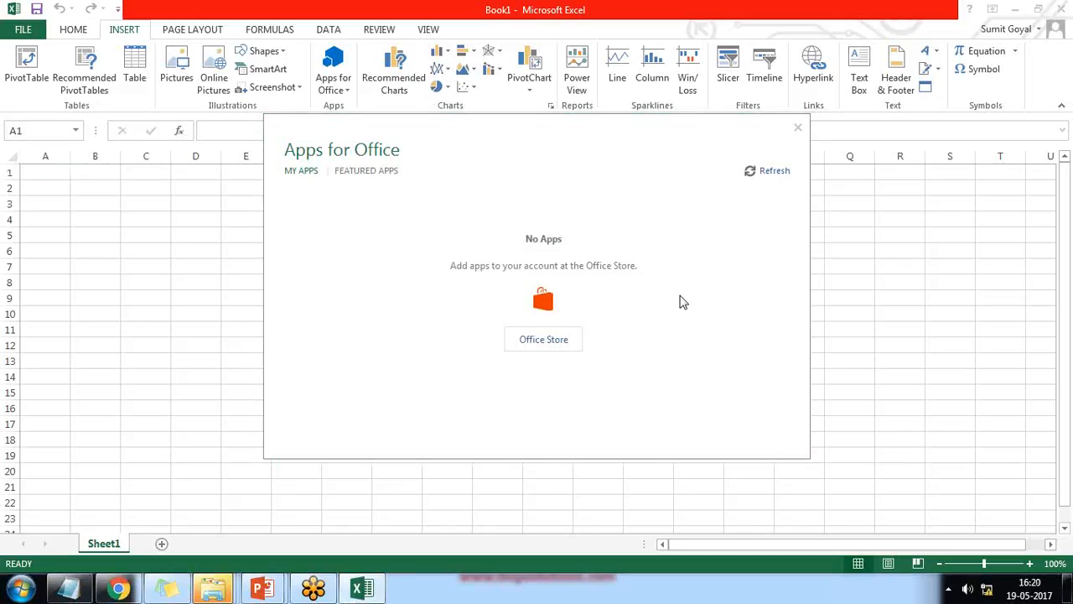
Search the Office Store for 'Wave' and add Salesforce Wave Connector for Excel
click(545, 340)
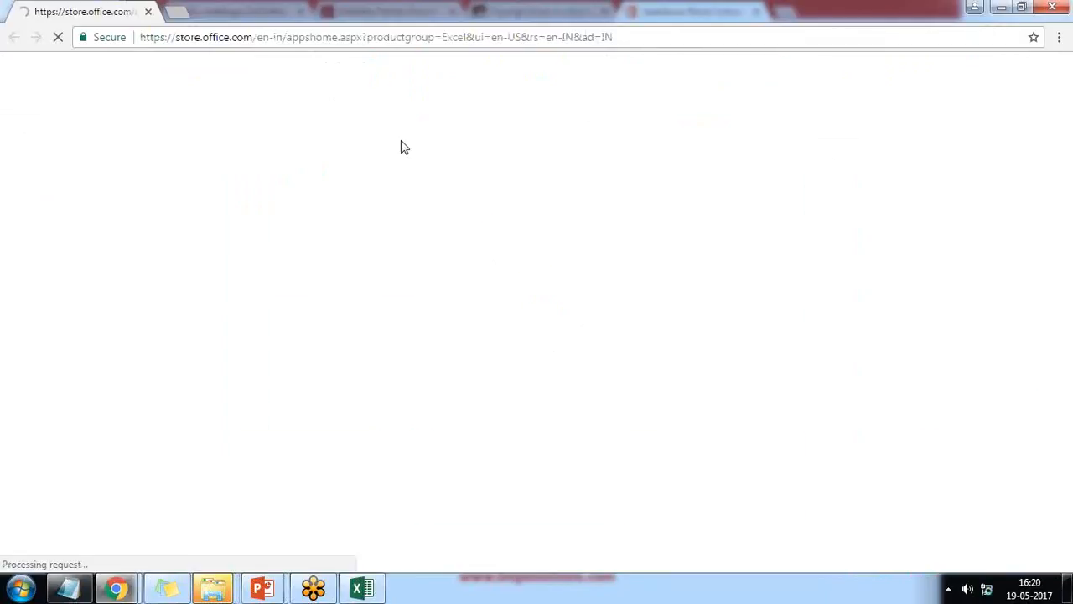
click(147, 192)
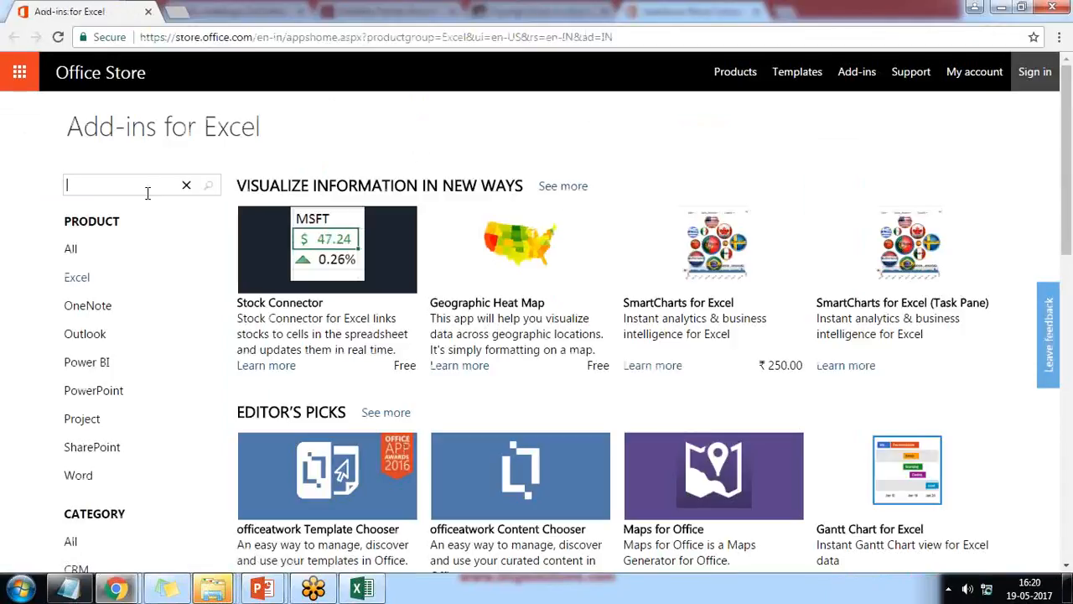
text(Wac)
text(e)
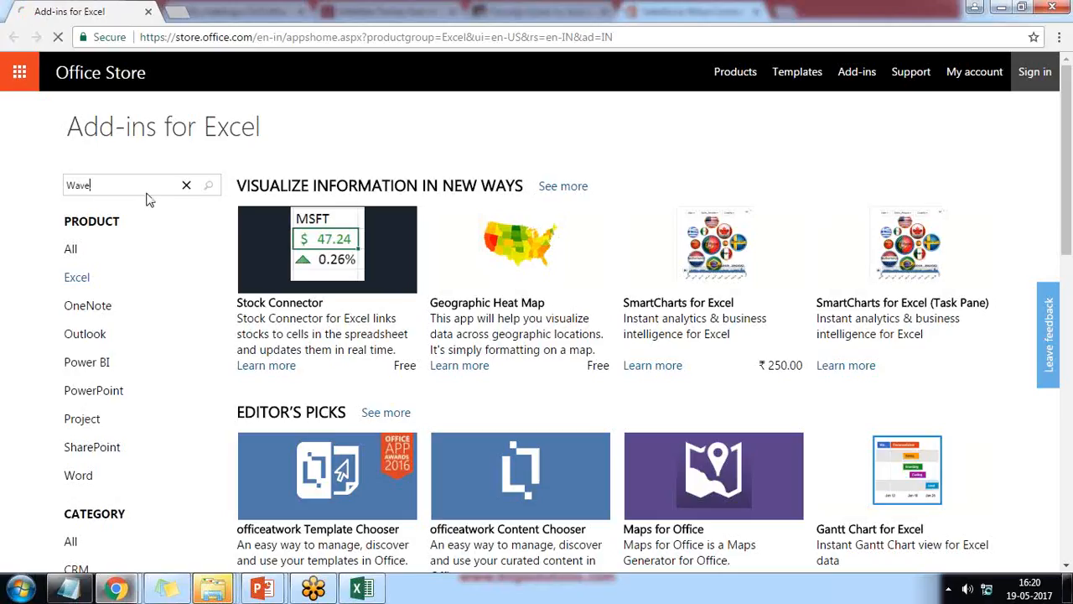
key(Return)
scroll(434, 338, down, 2)
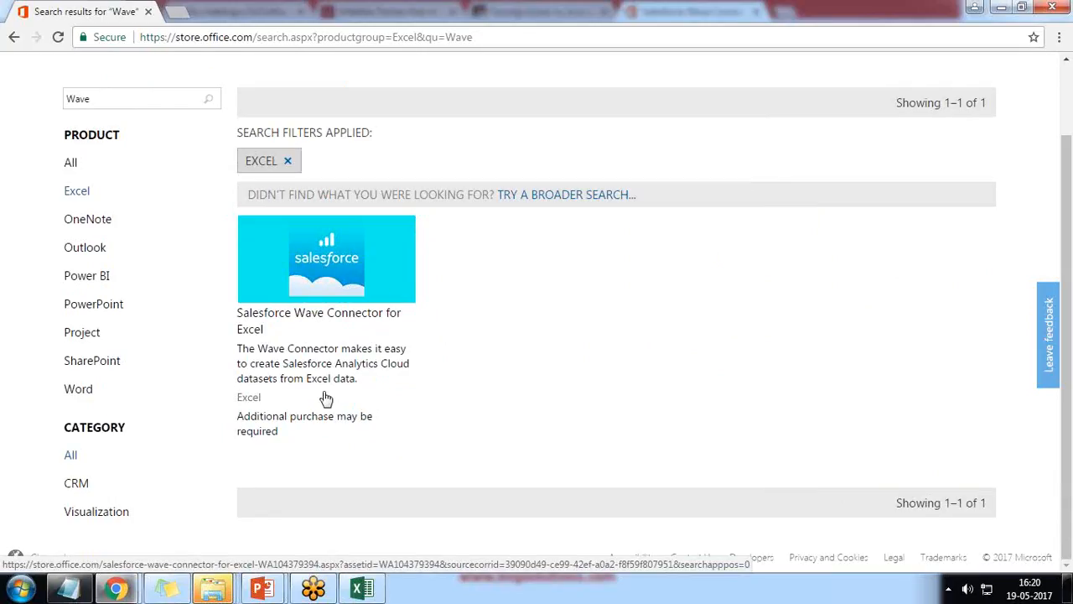
click(335, 262)
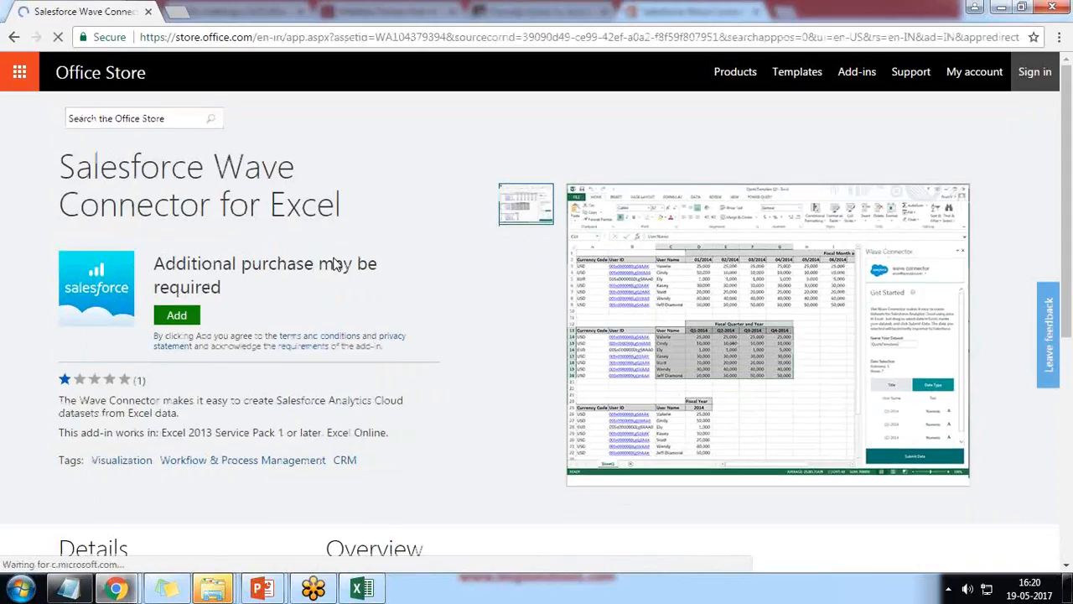
click(177, 317)
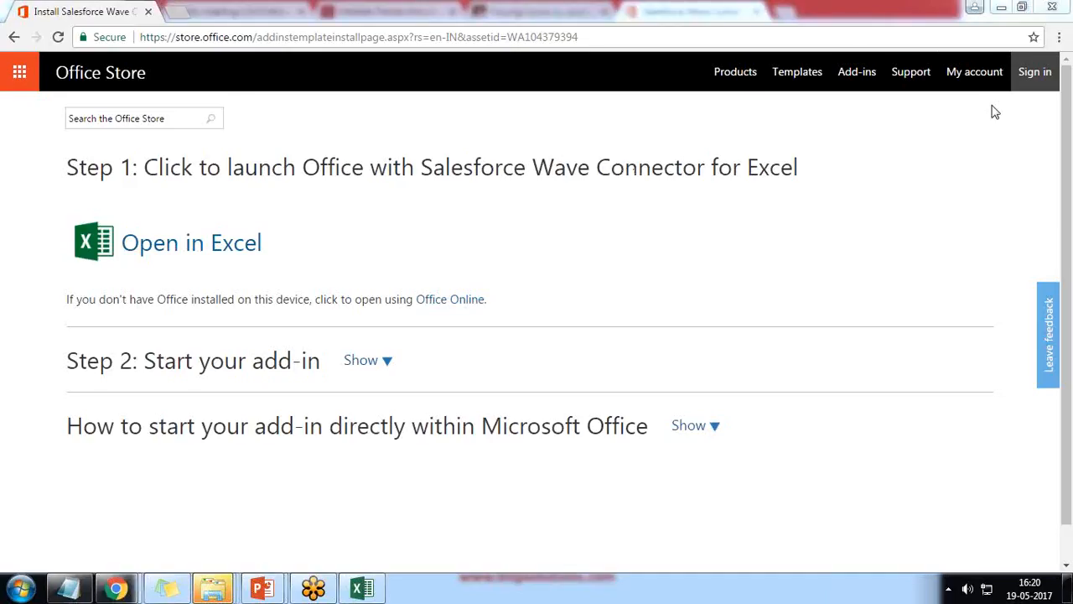
Open the Wave Connector template in Excel Online using the Office Online install instructions
click(172, 261)
click(446, 300)
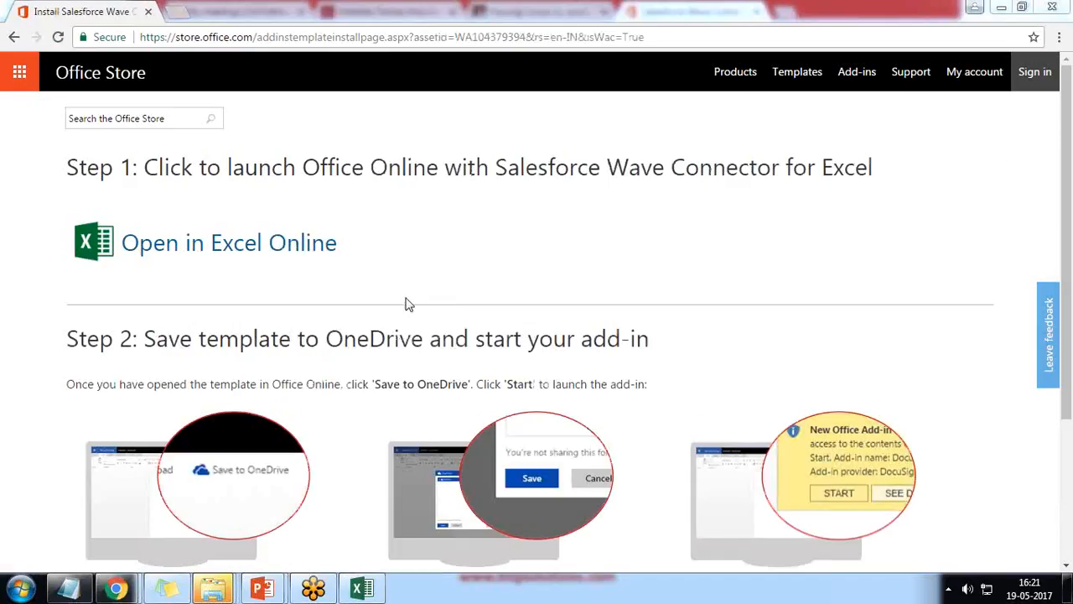
click(212, 250)
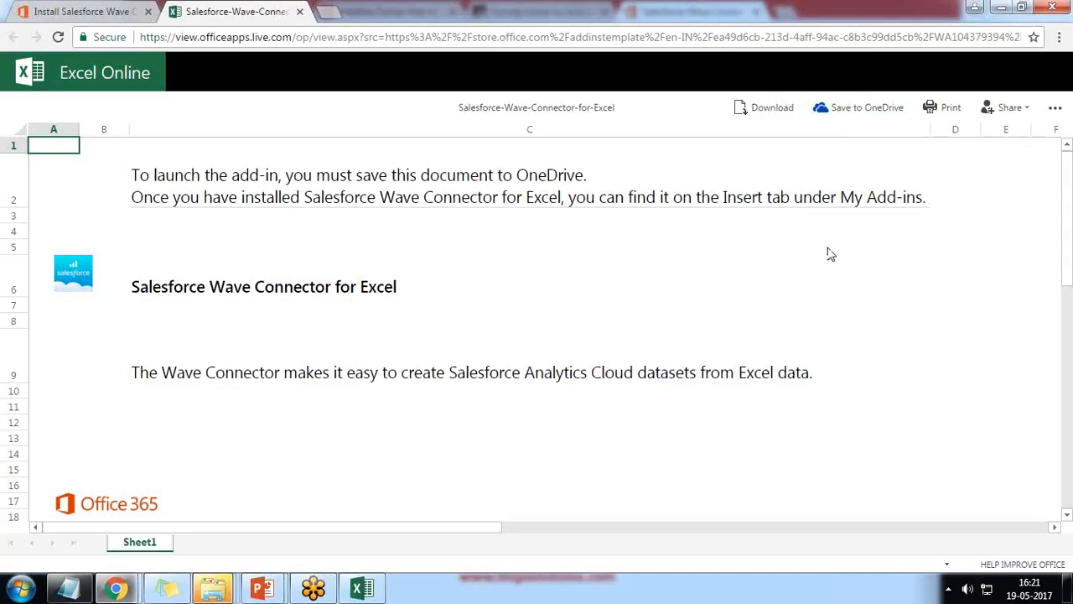
Choose Save to OneDrive and sign in with the Microsoft account e-mail and password
click(850, 116)
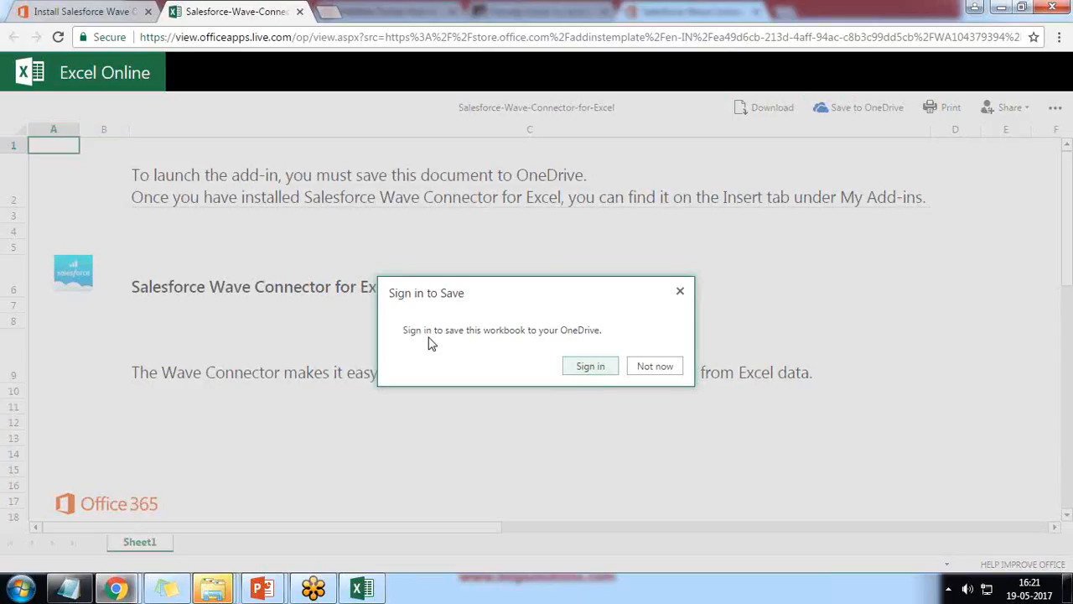
click(591, 369)
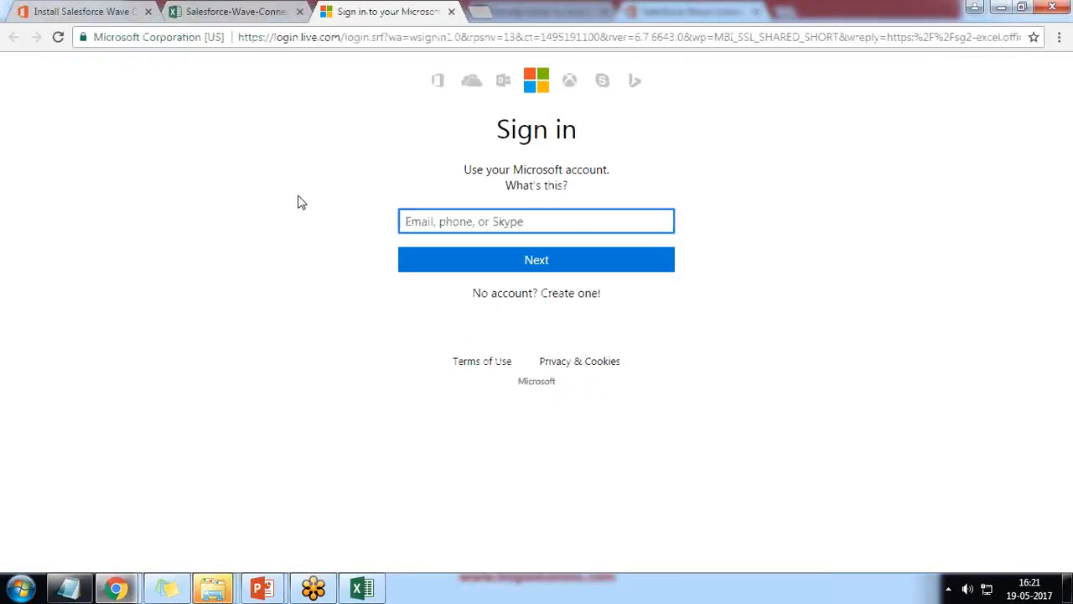
key(Return)
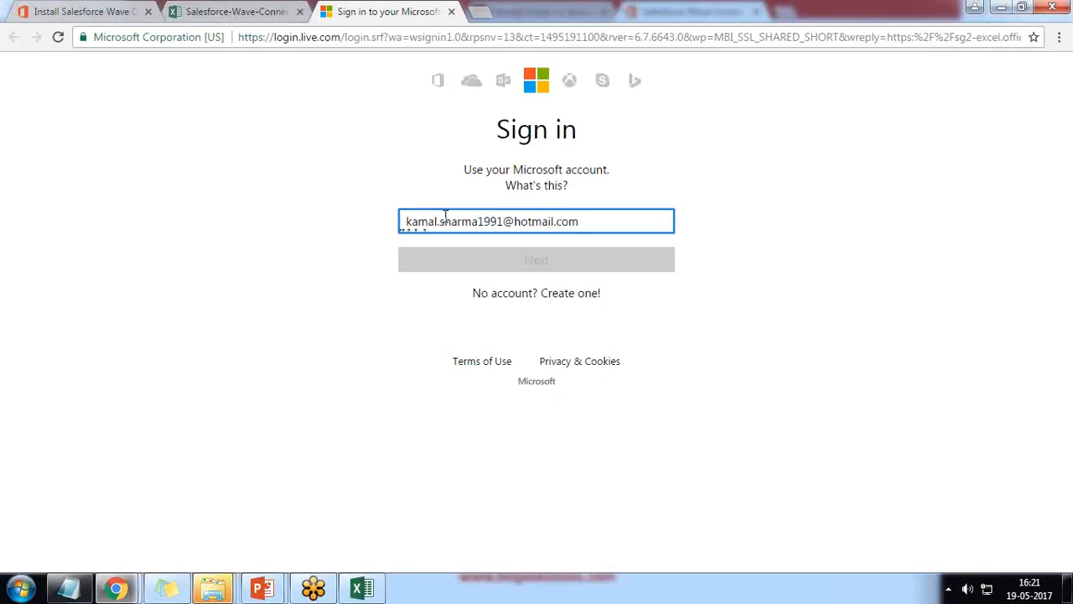
text(****)
key(Return)
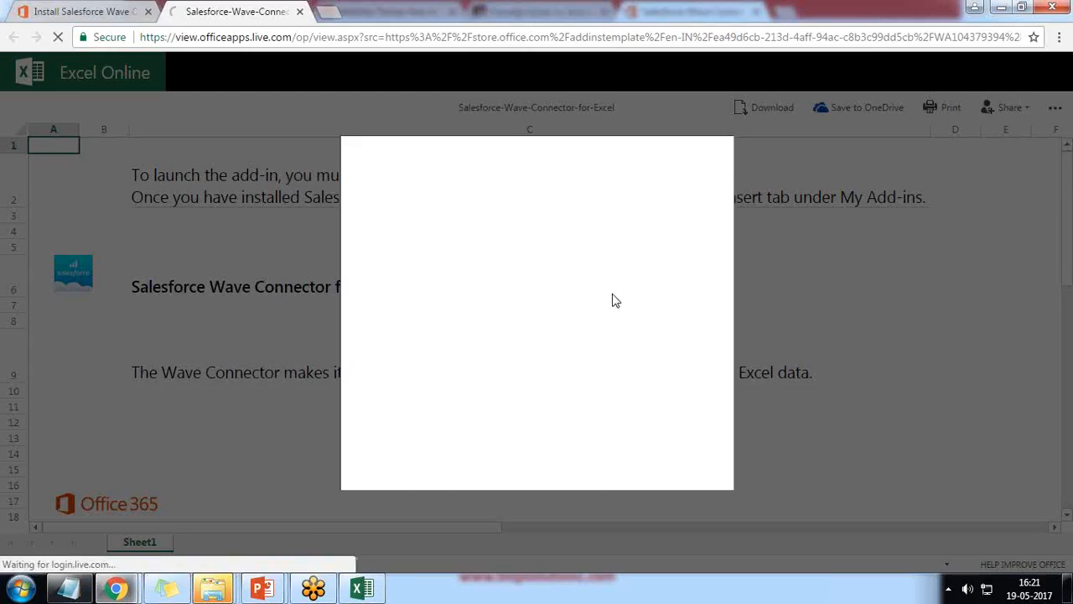
Save the workbook to OneDrive as Salesforce-Wave-Connector-for-Excel 1 so the Wave Connector pane loads
click(614, 470)
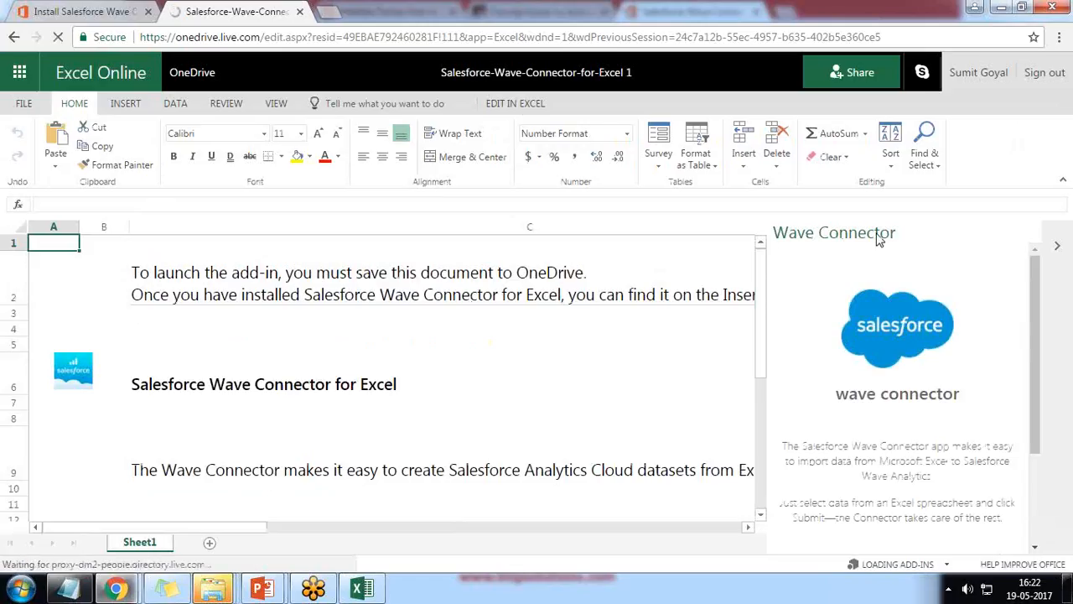
scroll(903, 410, down, 3)
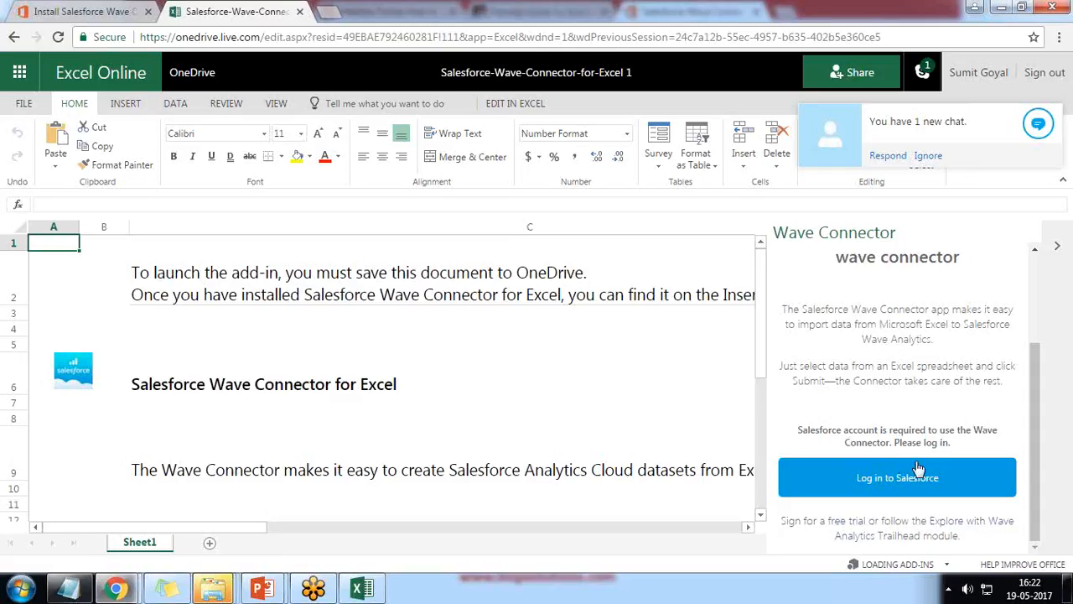
Start the Salesforce login from the connector and delete the wrongly pasted username
click(886, 482)
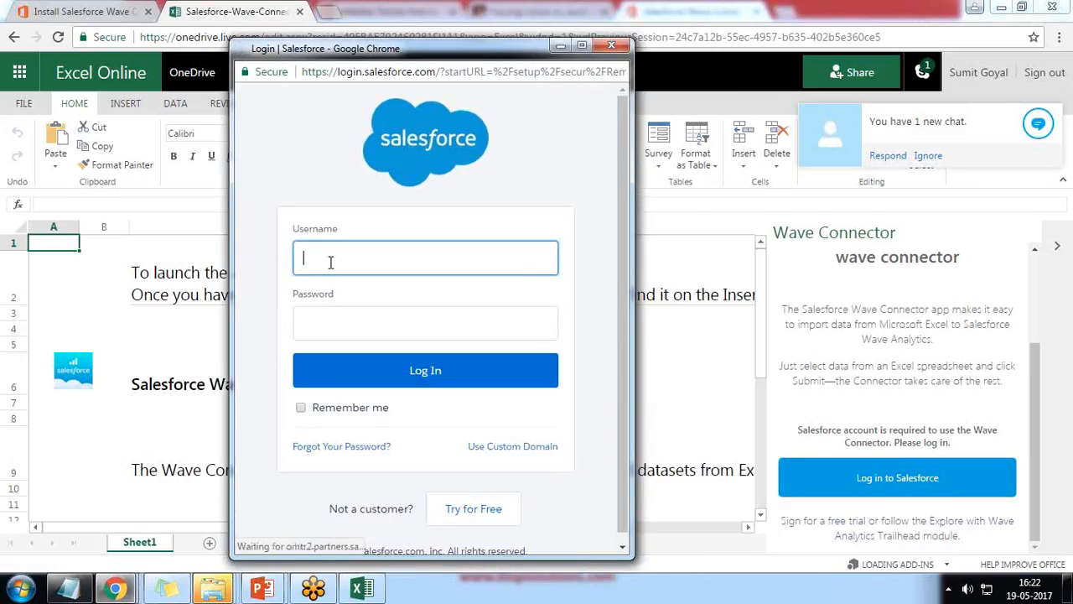
key(ctrl+v)
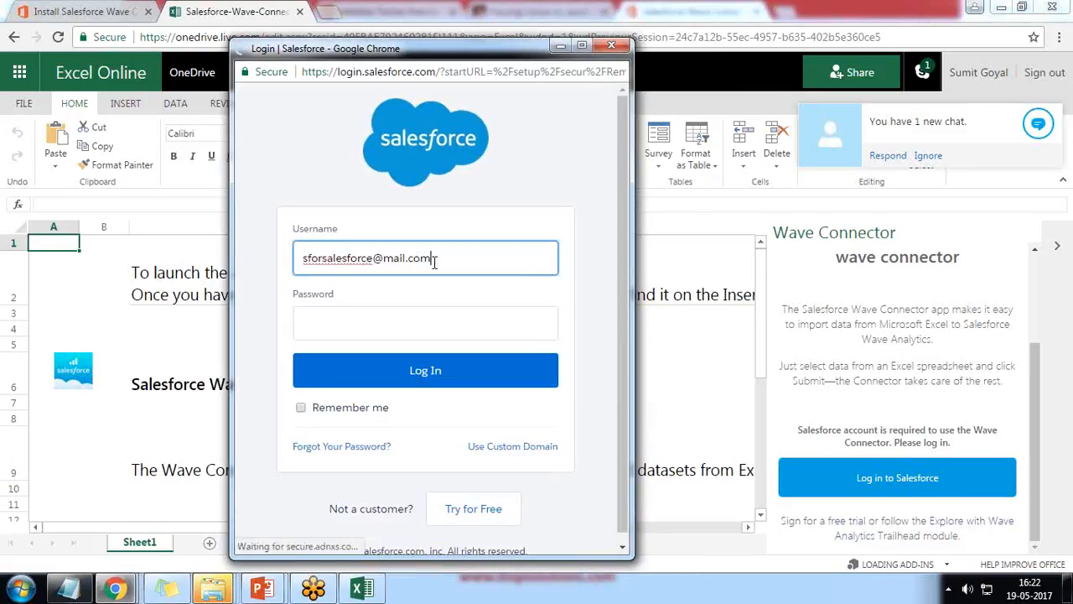
drag(447, 259, 252, 257)
key(BackSpace)
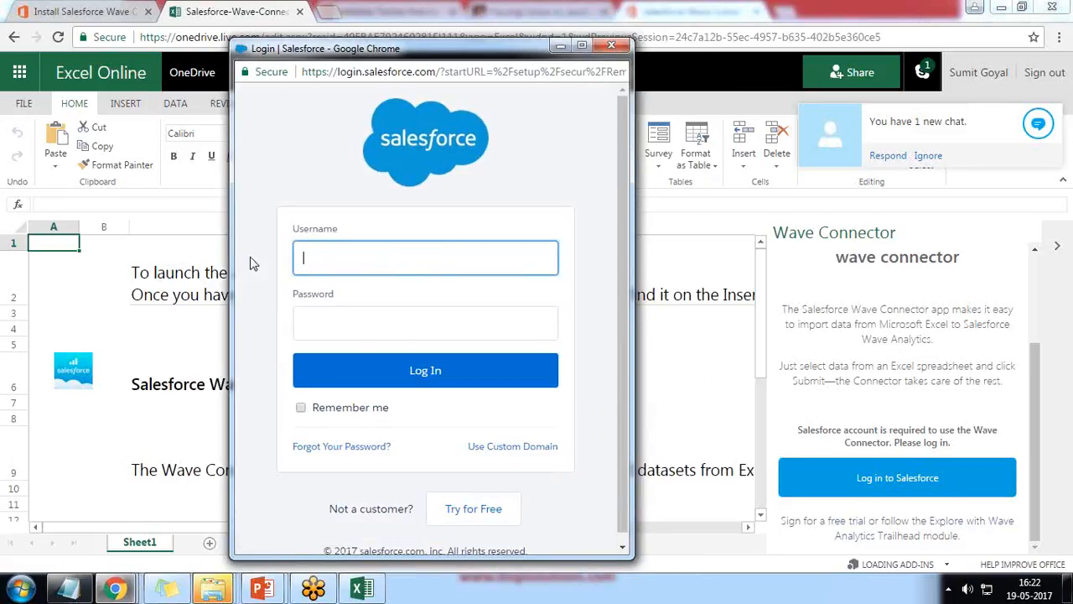
Log in with the saved Salesforce account and password, then allow Wave Connector access
click(1052, 27)
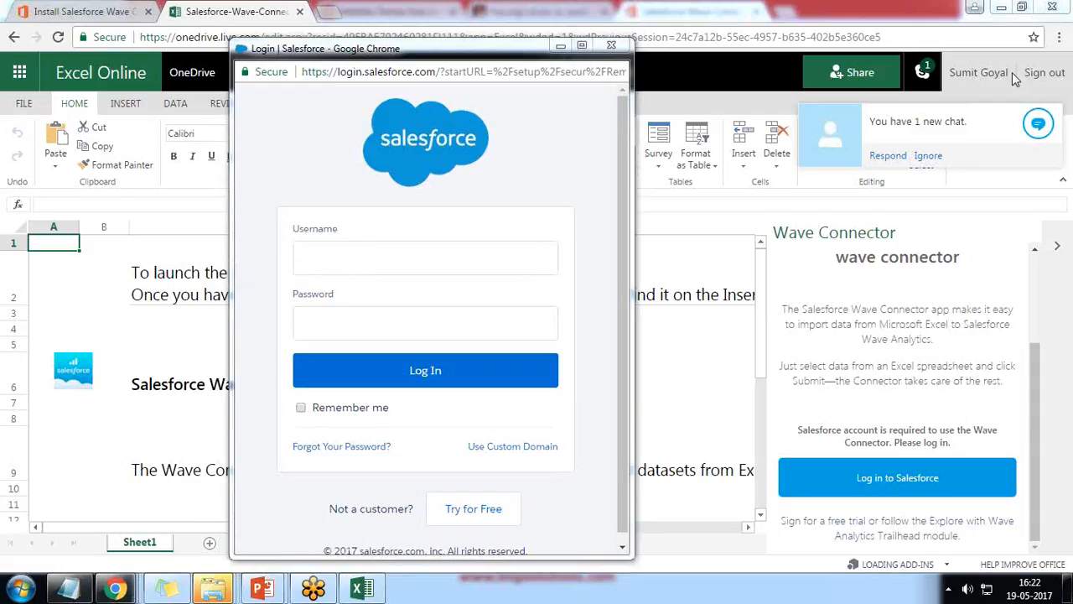
click(335, 265)
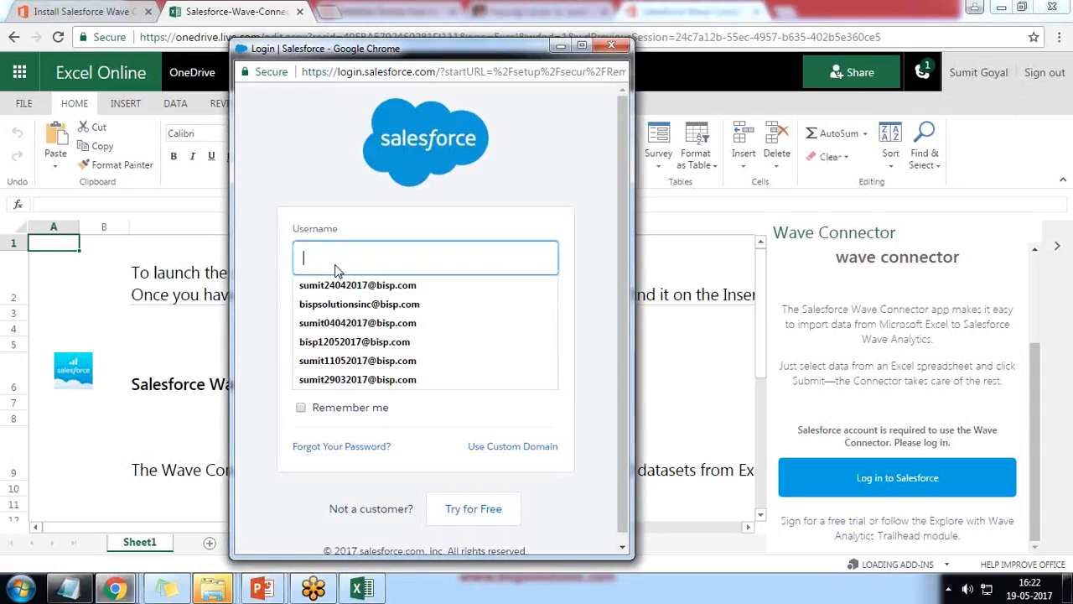
click(357, 285)
click(357, 322)
text(••)
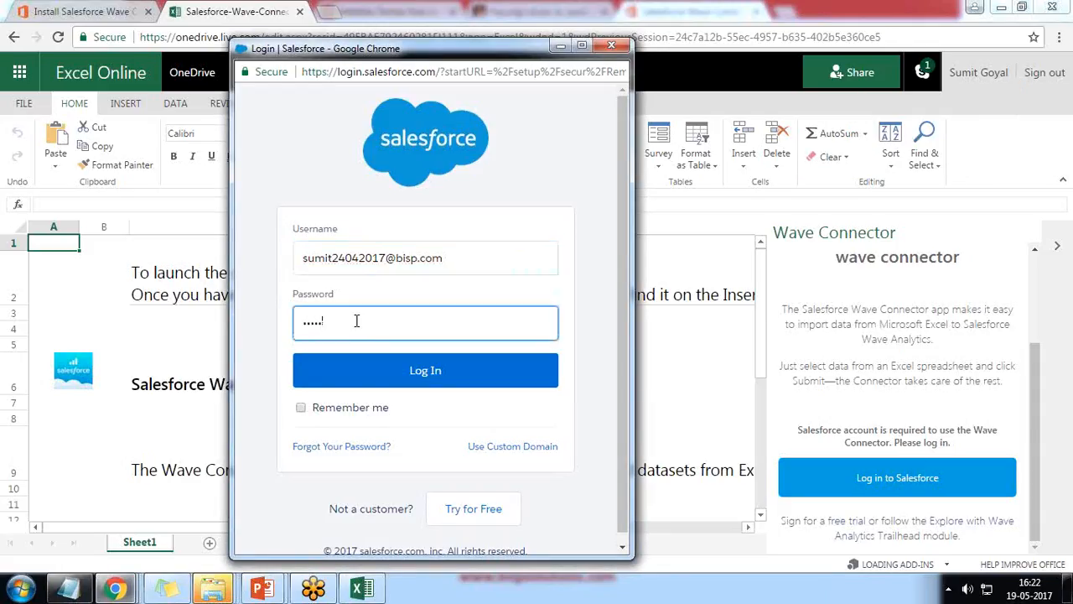
text(••••••••••)
click(423, 374)
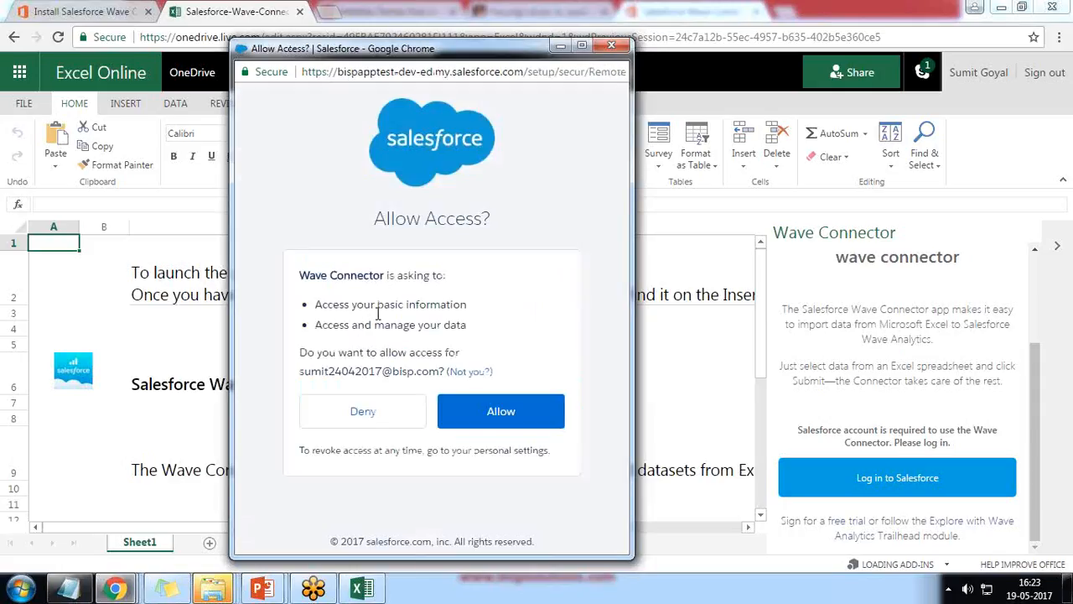
click(508, 413)
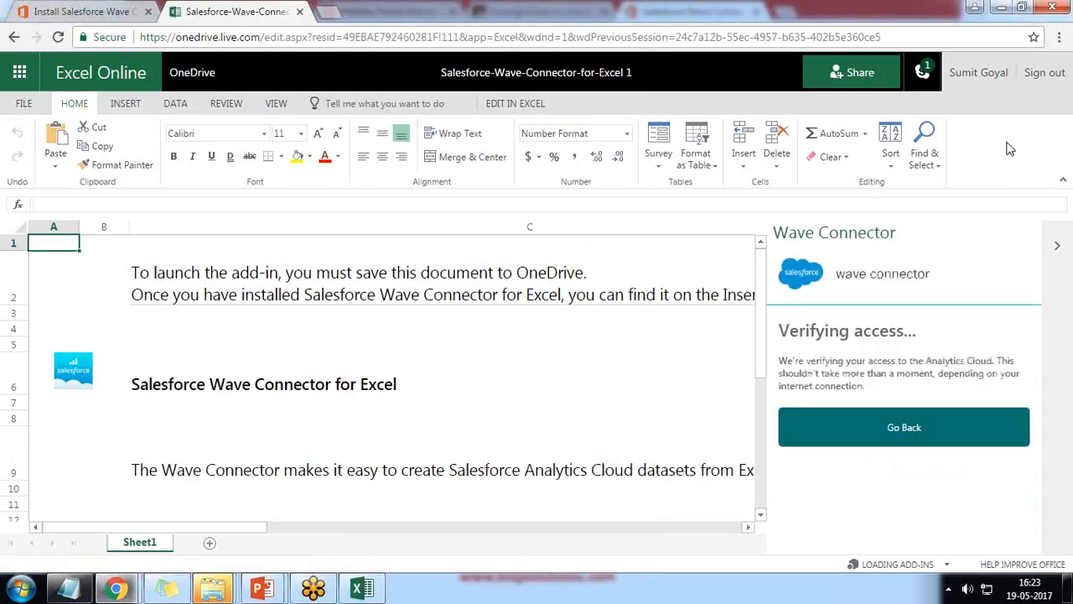
Select all of Sheet1 from cell A1 and delete its instructional text
scroll(893, 400, down, 3)
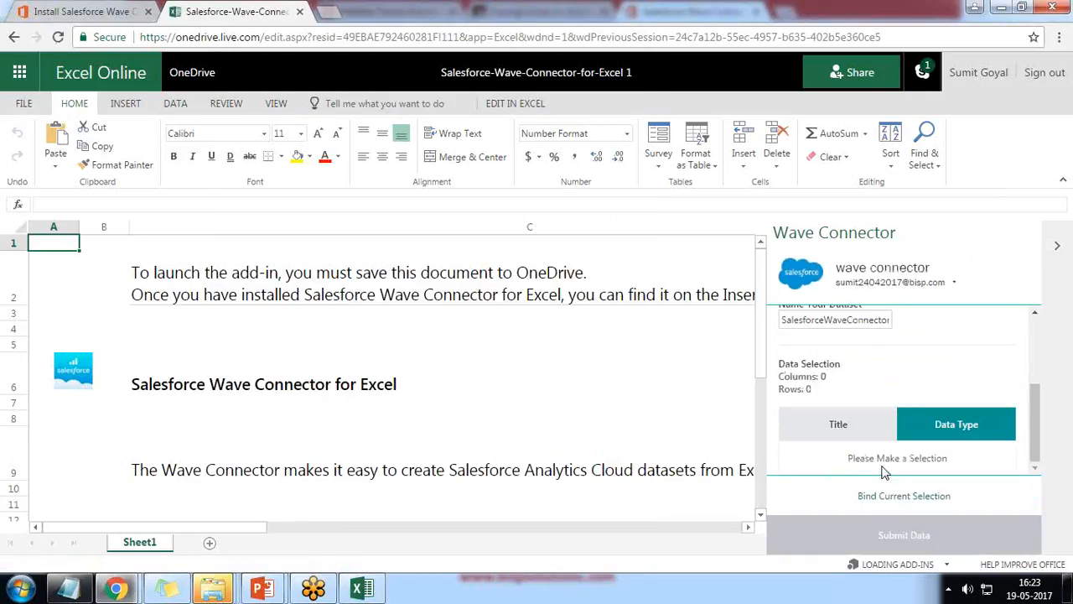
drag(851, 459, 946, 462)
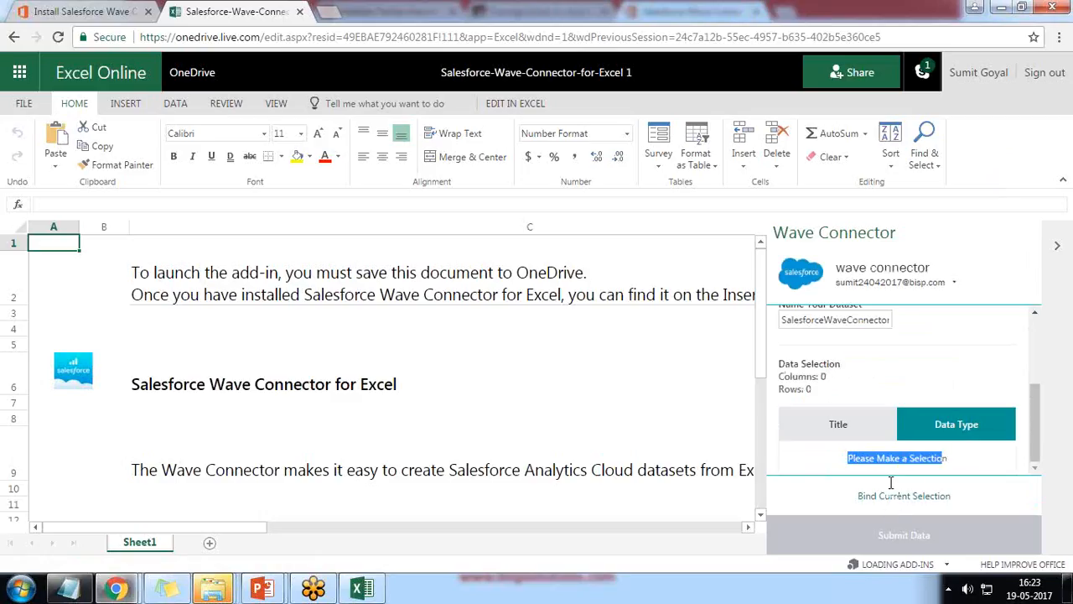
click(90, 268)
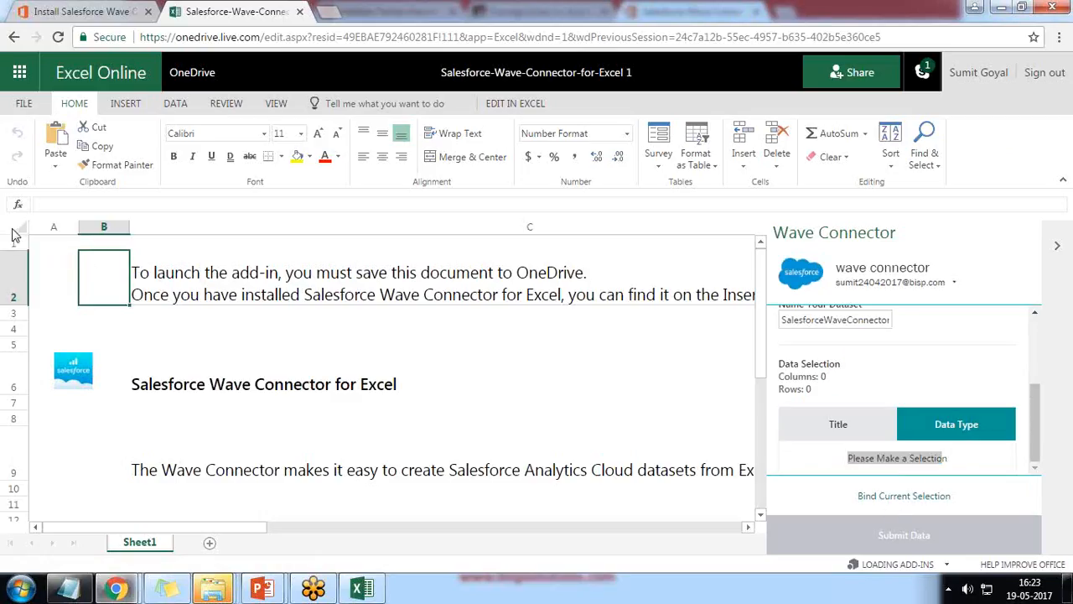
click(44, 244)
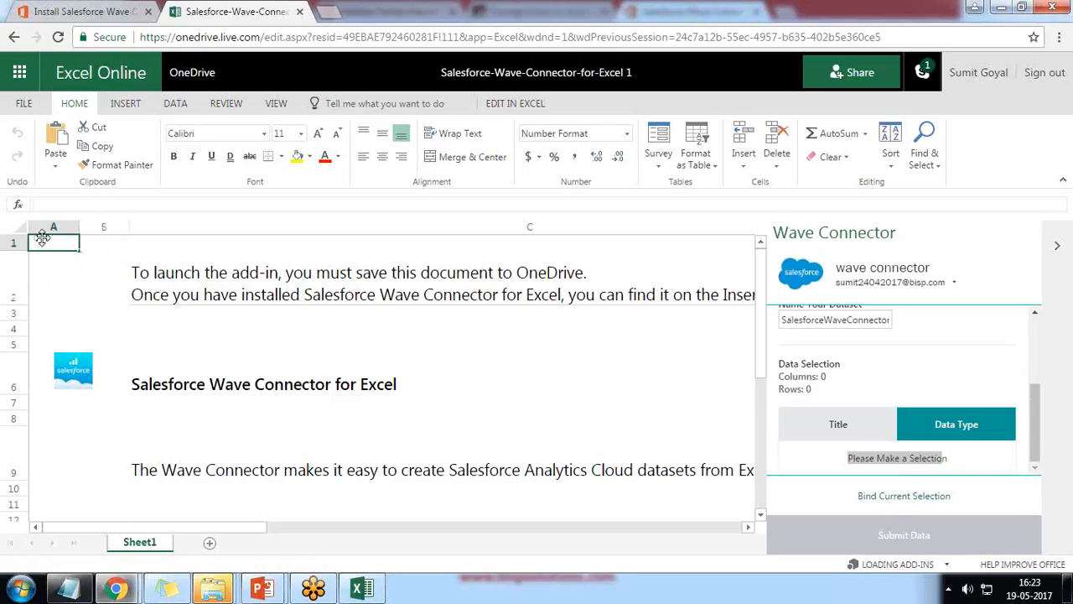
key(ctrl+a)
key(Delete)
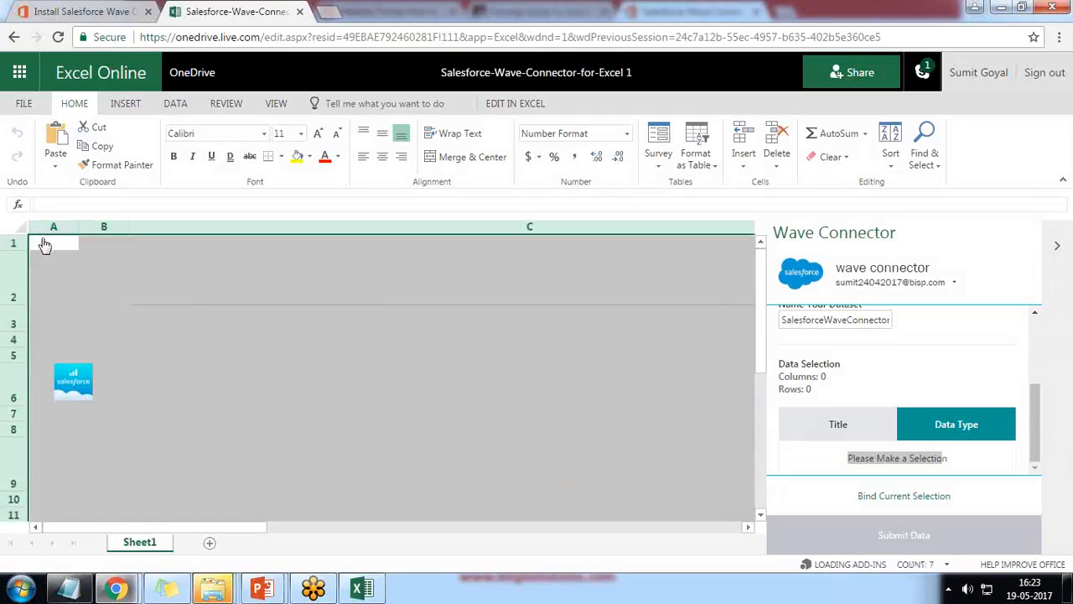
click(95, 391)
Delete the Salesforce logo, shorten row 2, and add a new Sheet2
key(Delete)
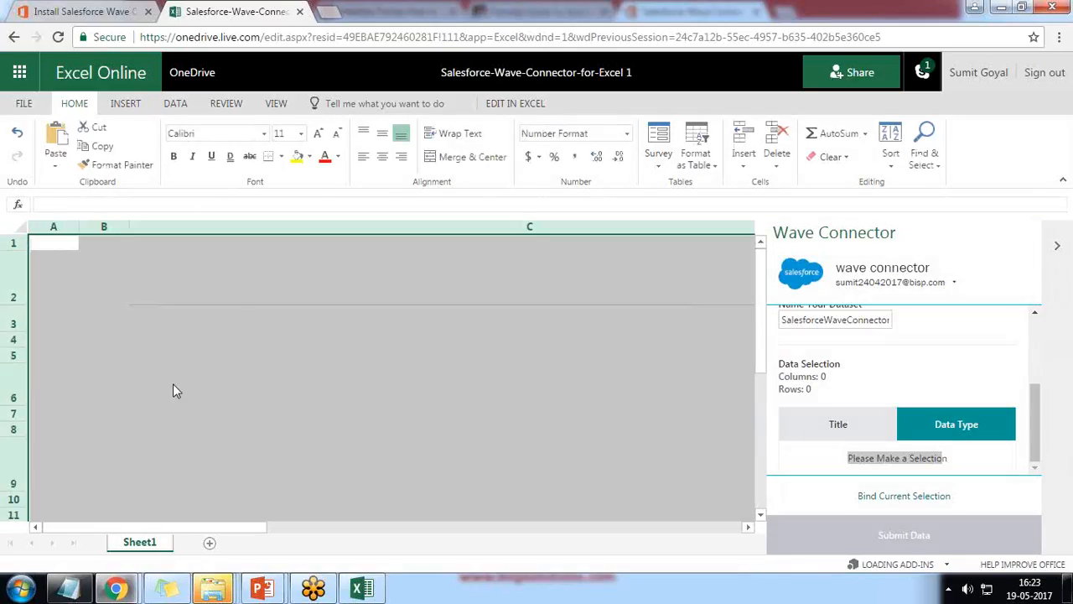
click(225, 303)
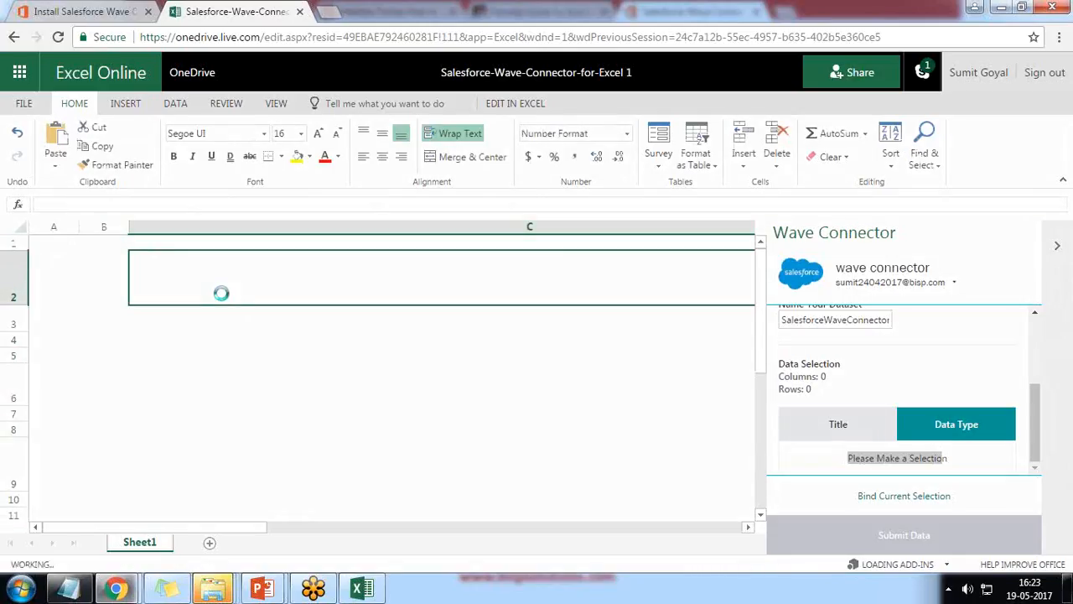
drag(34, 305, 12, 275)
click(209, 542)
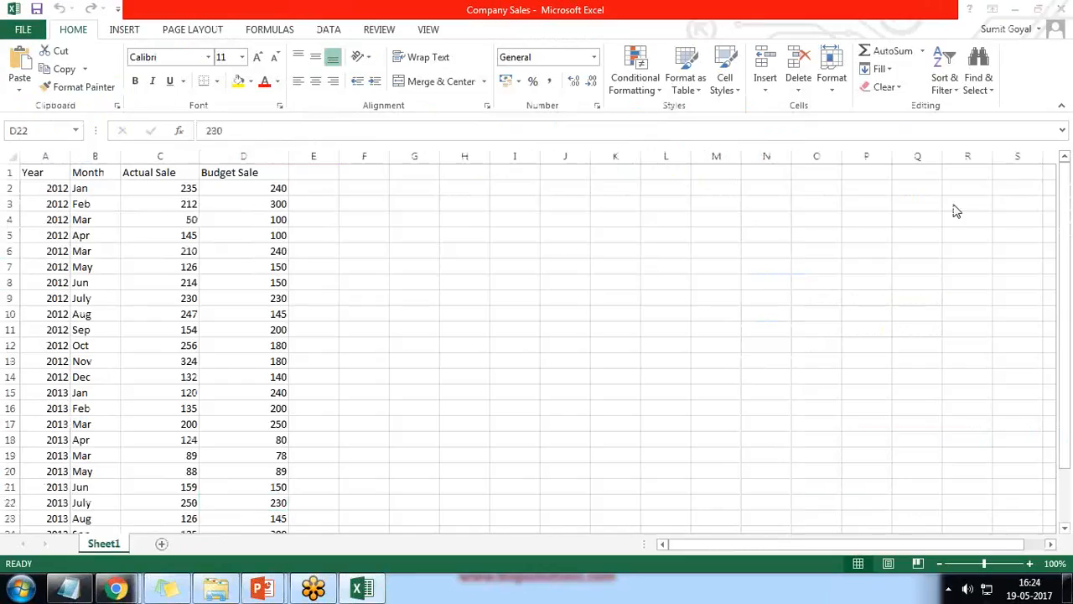
Copy the whole Company Sales table from desktop Excel and return to Excel Online
key(ctrl+a)
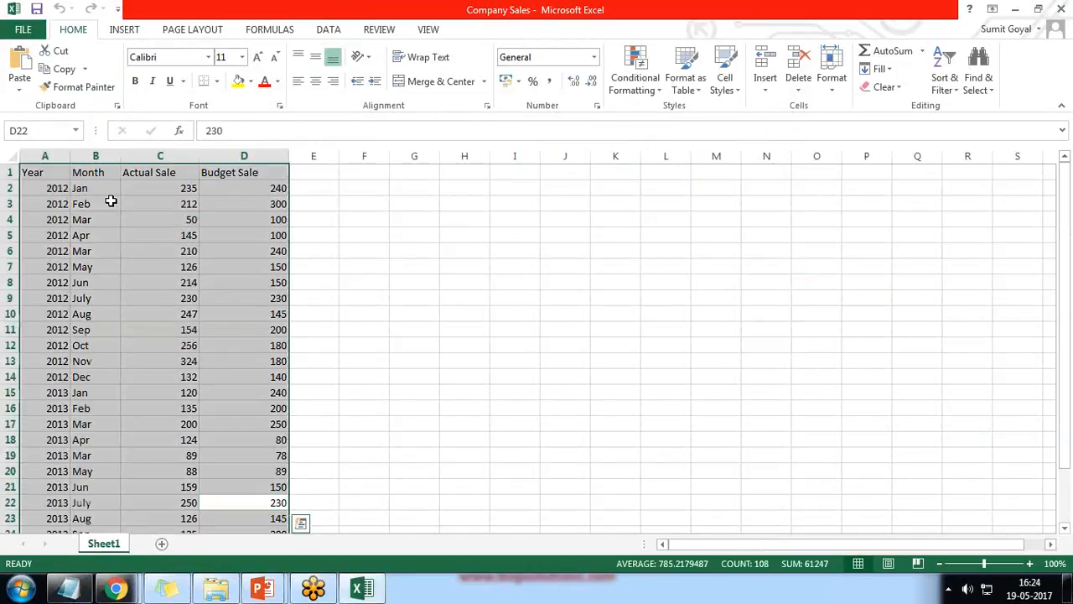
key(ctrl+c)
mouse_move(116, 589)
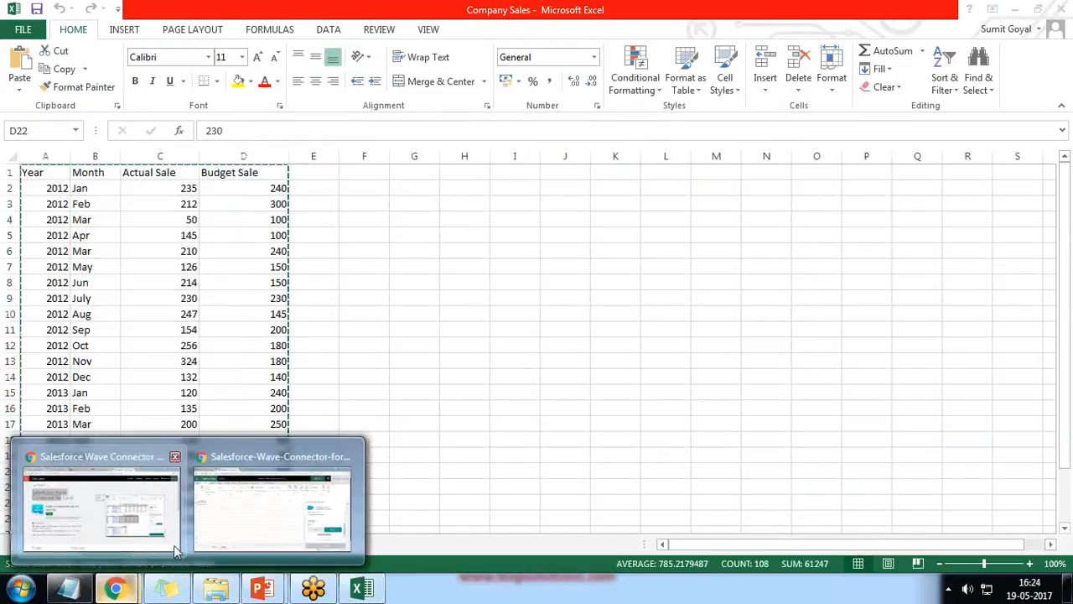
click(280, 508)
Paste the Company Sales data into Sheet2 and select it from cell A1
key(ctrl+v)
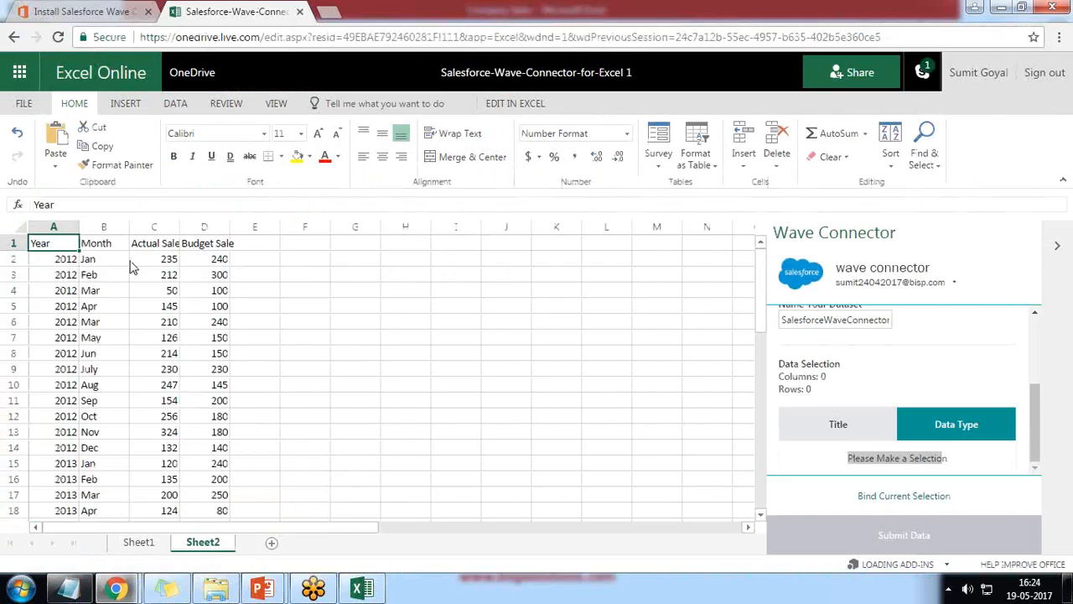
click(312, 307)
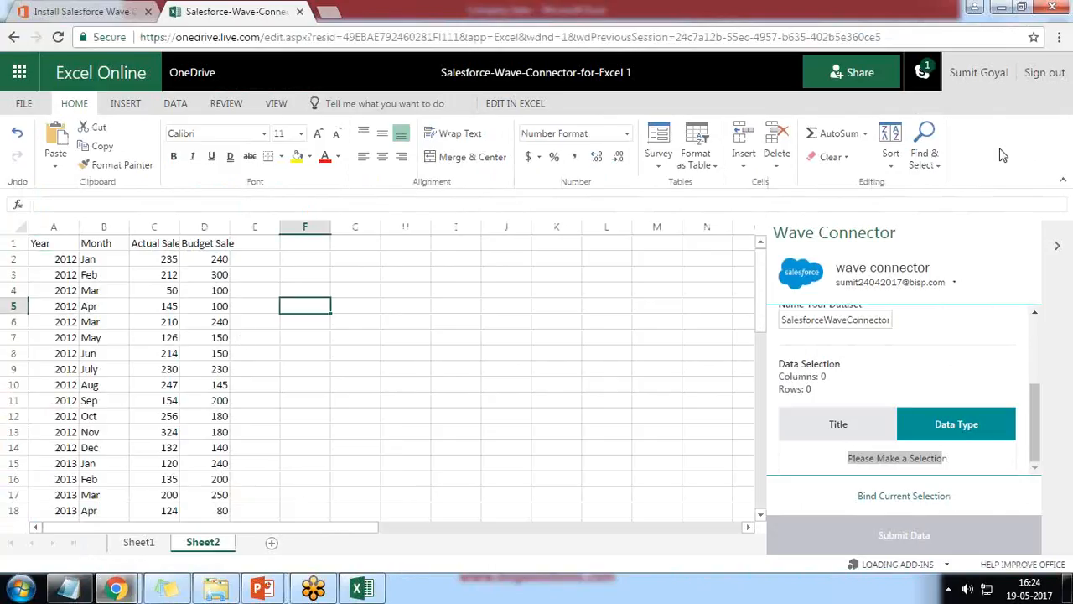
click(39, 243)
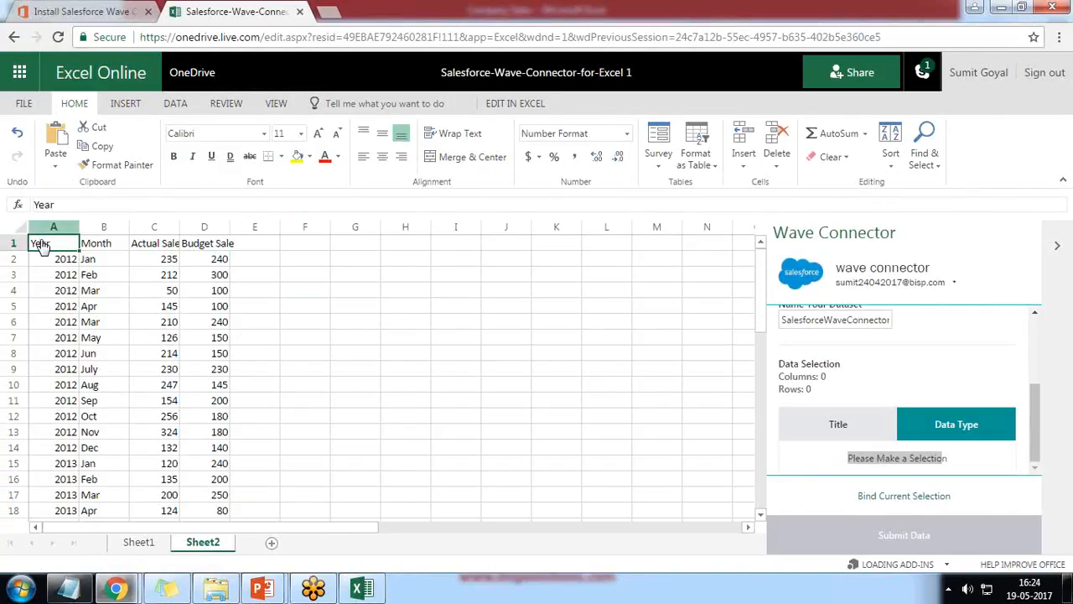
drag(39, 243, 221, 500)
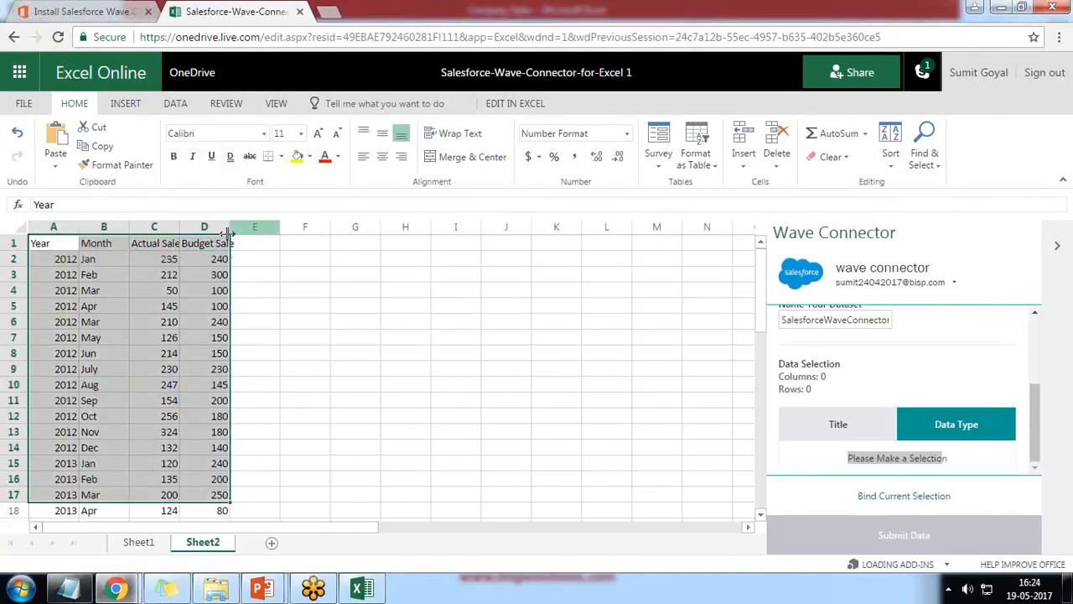
Widen column D to fit Budget Sale and select the full table A1:D27
drag(229, 228, 255, 228)
click(236, 290)
drag(45, 244, 224, 528)
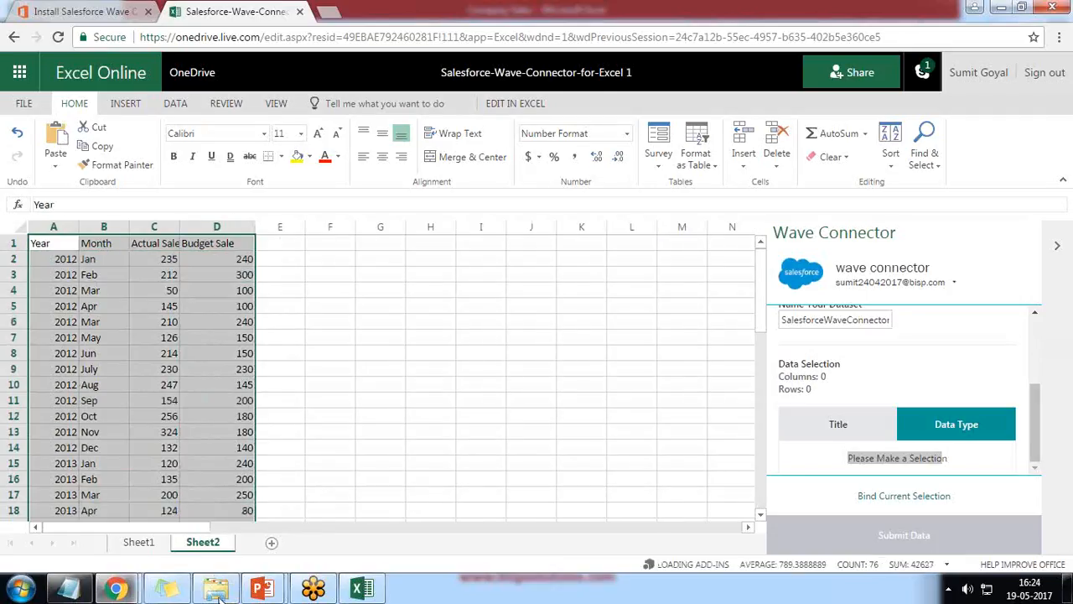
scroll(230, 440, down, 8)
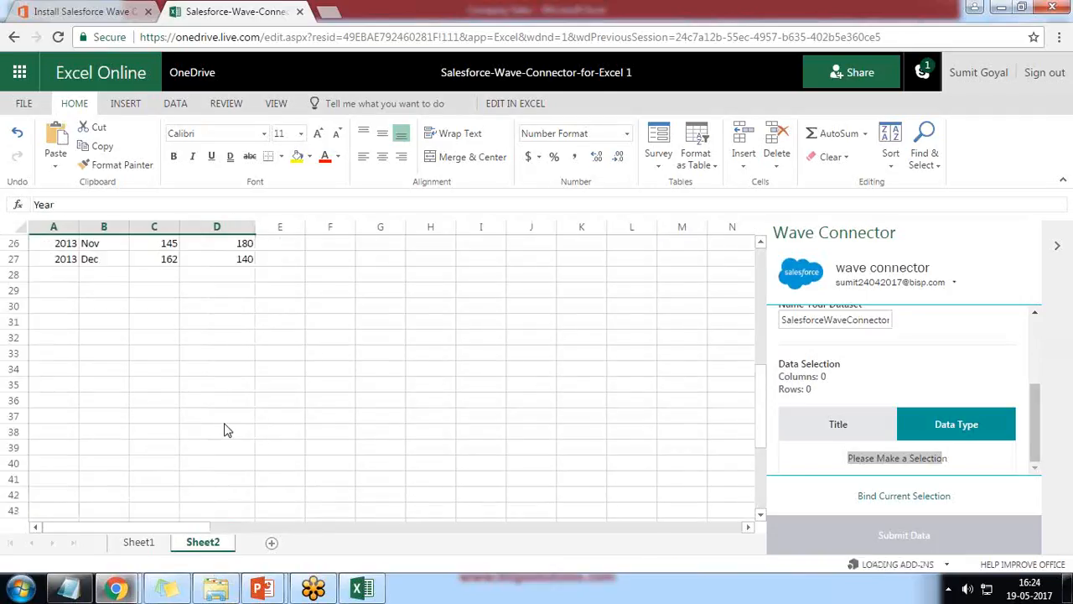
scroll(225, 424, up, 4)
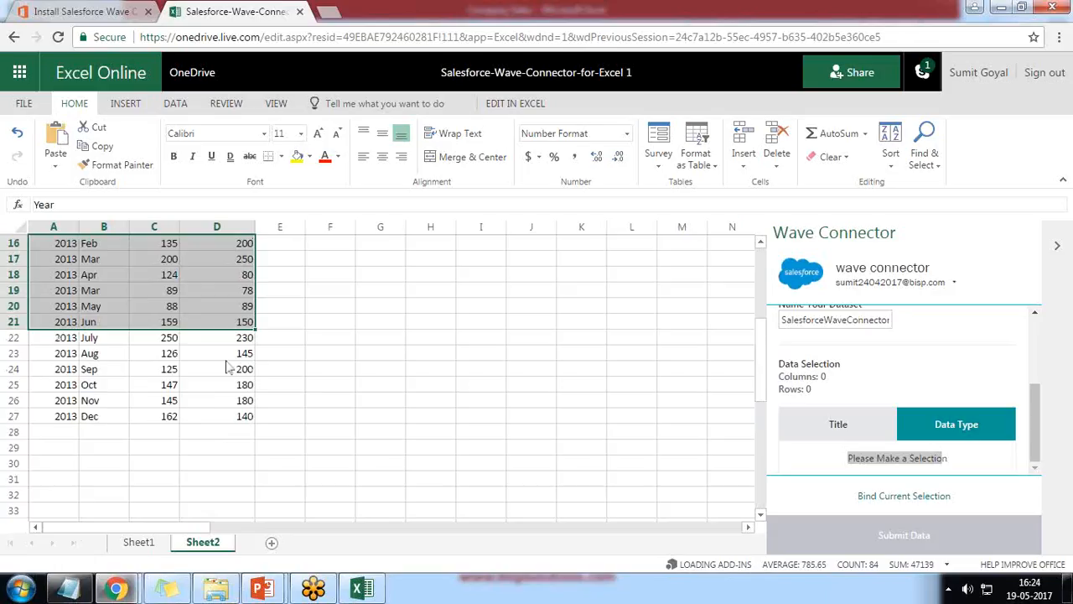
key(shift+Down)
key(shift+Down)
key(shift+Down)
key(shift+Down)
key(shift+Down)
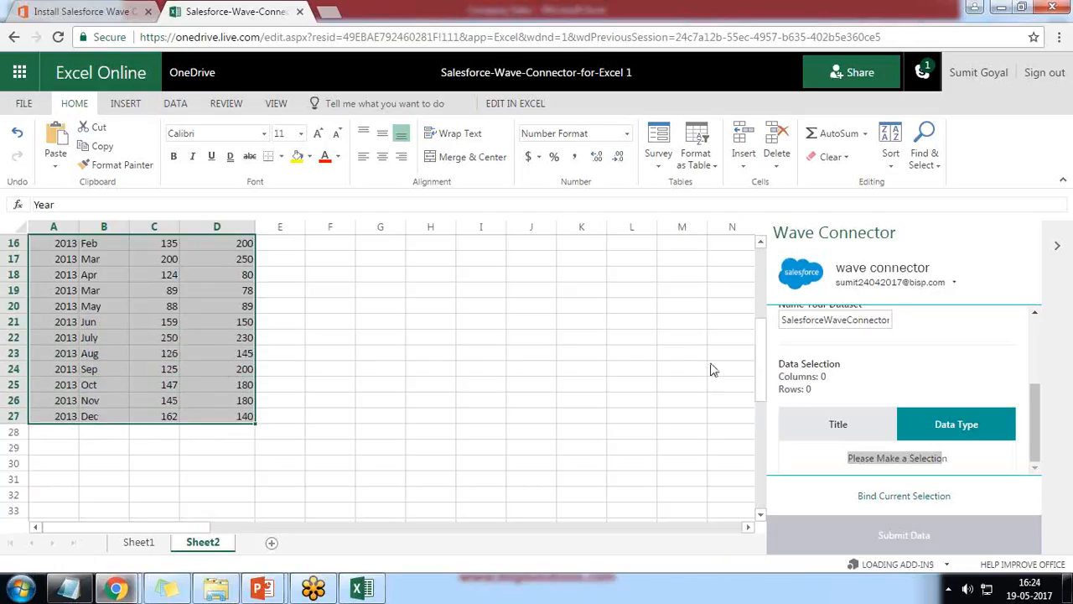
Bind the selected sales range to the Wave Connector and review the four column data types
click(895, 497)
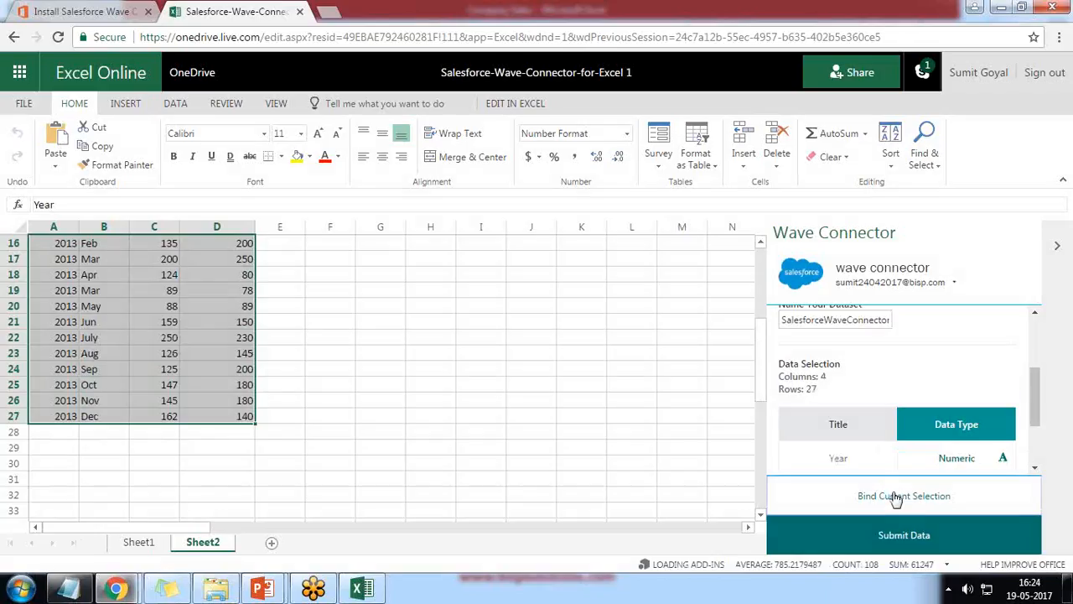
scroll(702, 451, down, 4)
scroll(701, 450, up, 4)
drag(1034, 392, 1038, 424)
scroll(455, 443, up, 5)
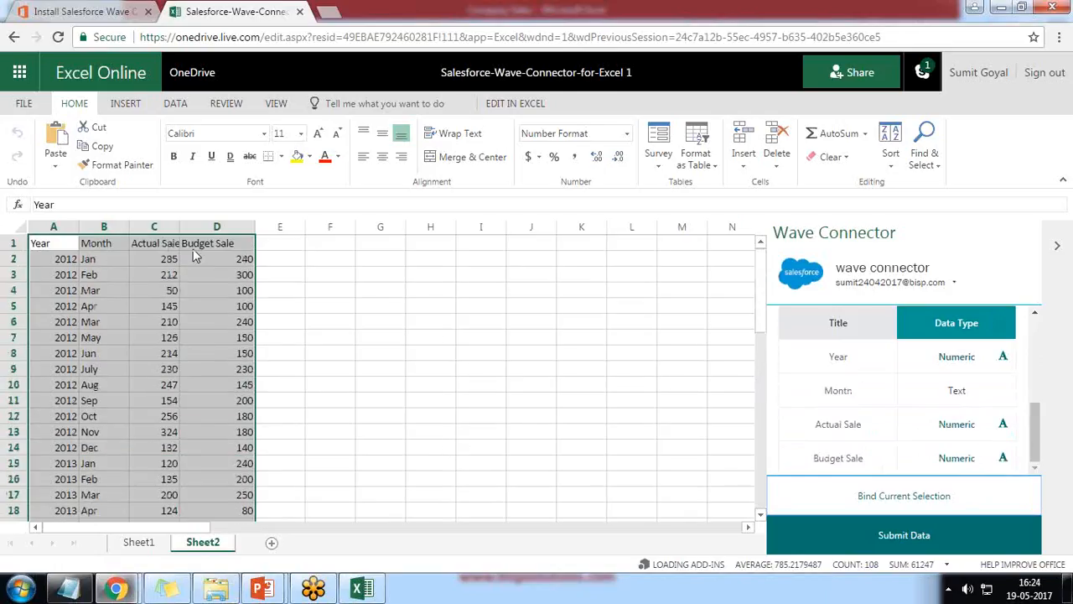
Widen column C to fit 'Actual Sale' and submit the bound data to Salesforce
click(92, 250)
click(45, 245)
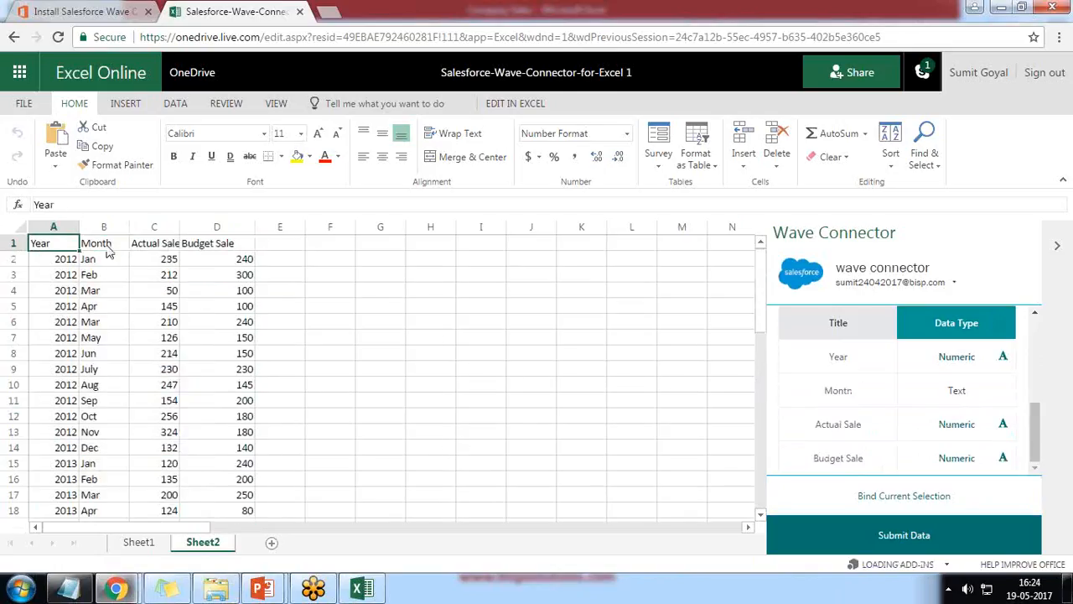
click(107, 250)
click(150, 248)
drag(179, 227, 207, 231)
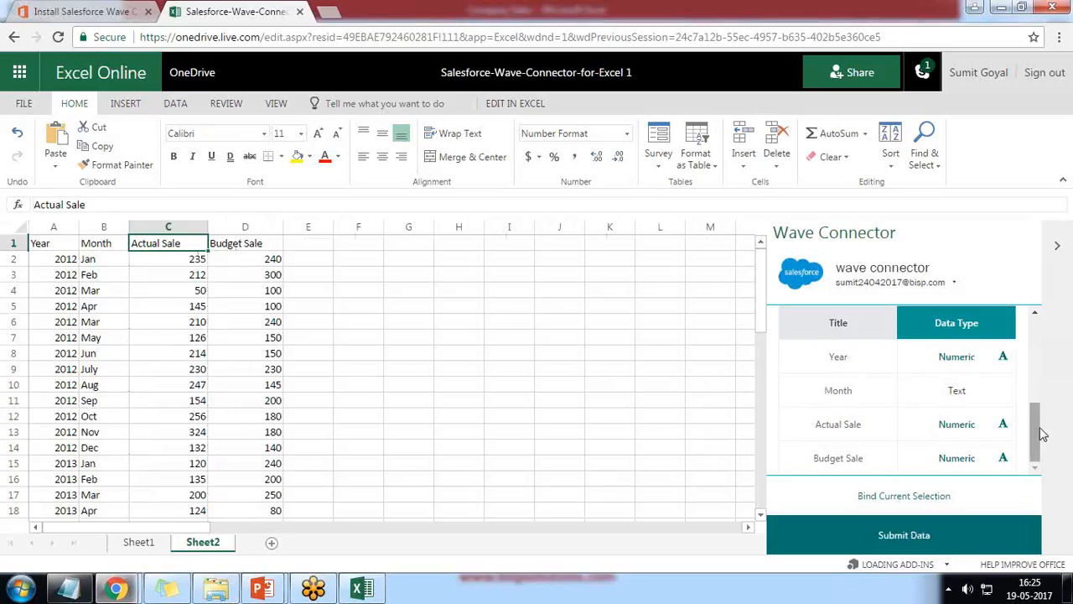
click(894, 541)
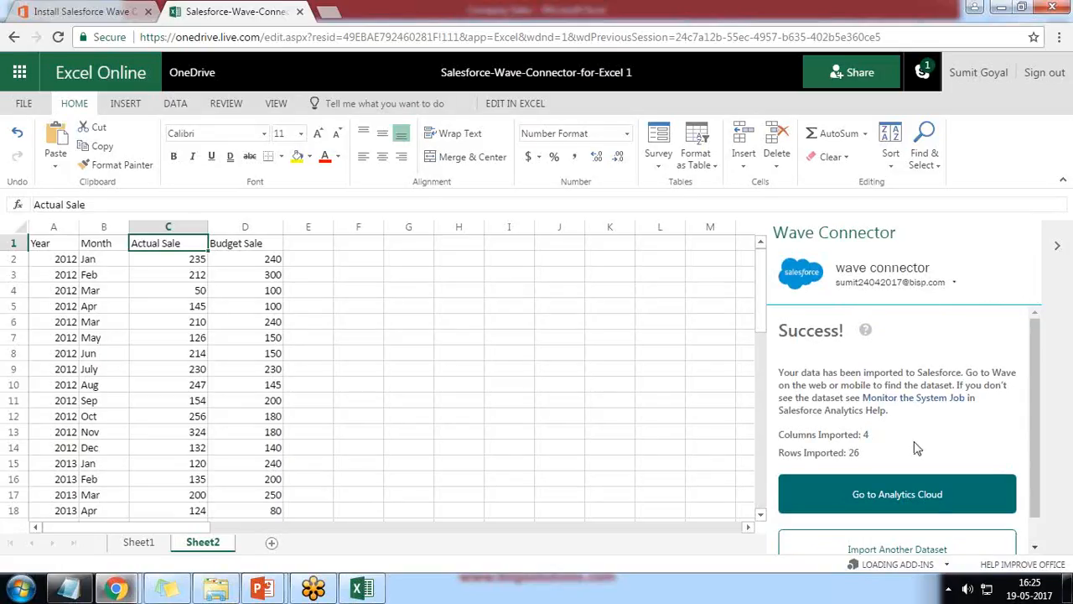
Check the 4-column, 26-row success summary and go to Analytics Cloud
scroll(914, 447, down, 1)
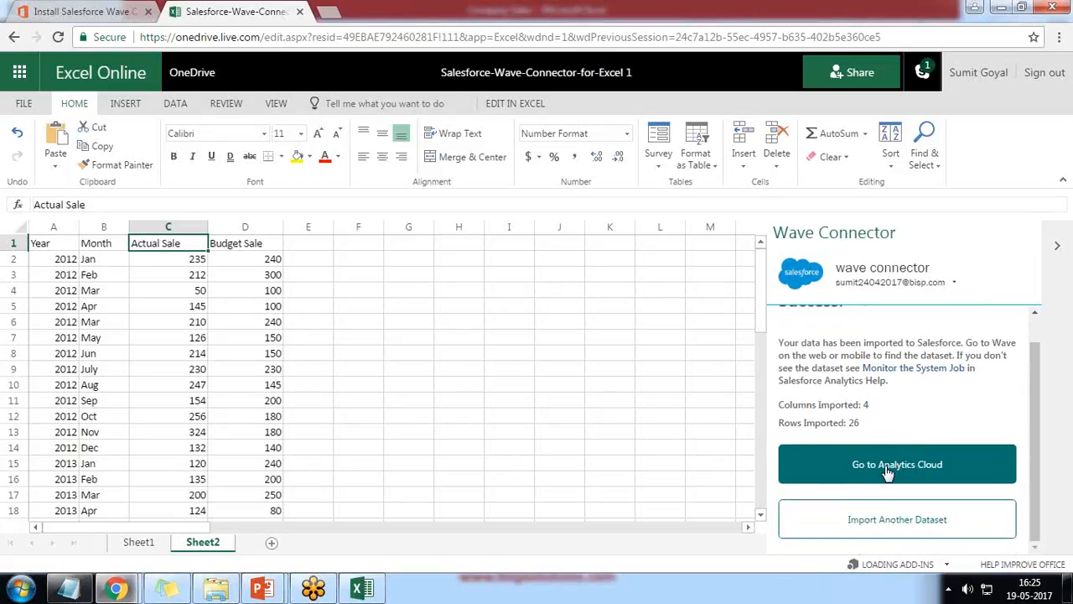
click(887, 472)
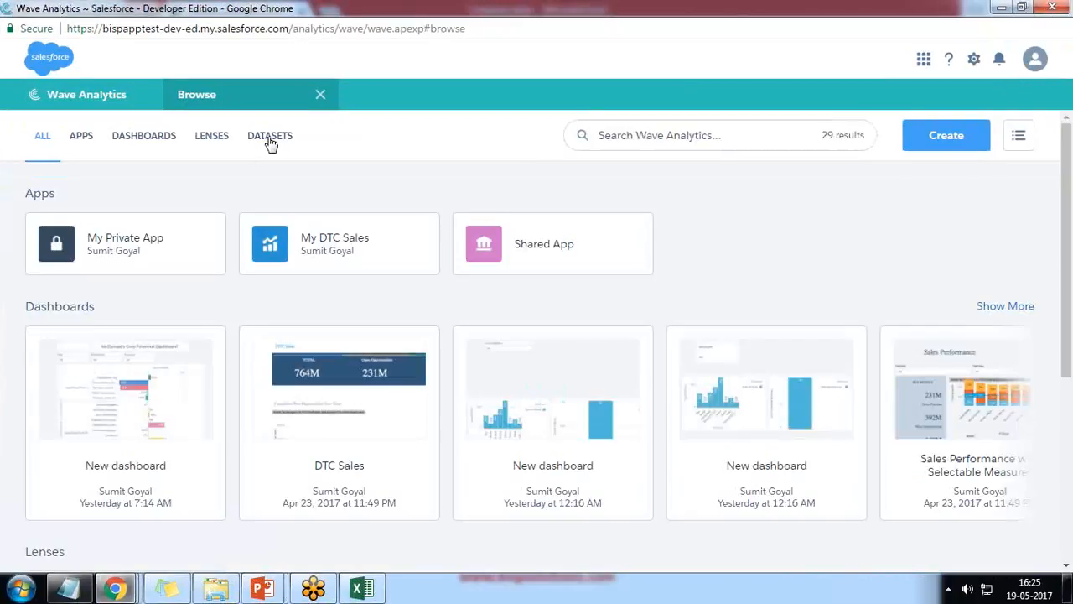
Permanently delete the older duplicate dataset, then open the uploaded sales dataset in a new lens
click(270, 138)
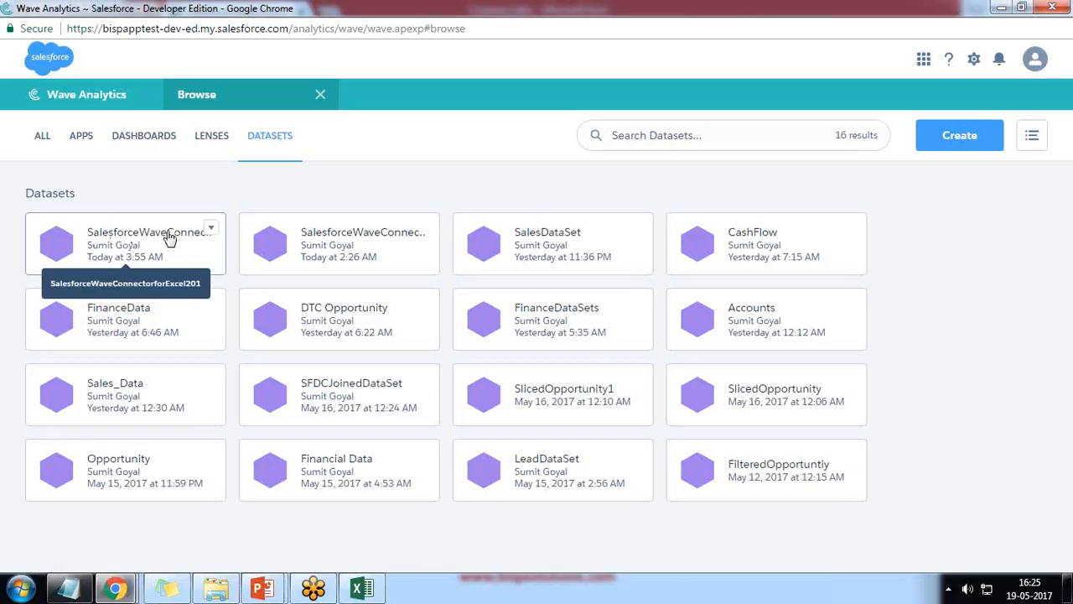
click(424, 229)
click(407, 254)
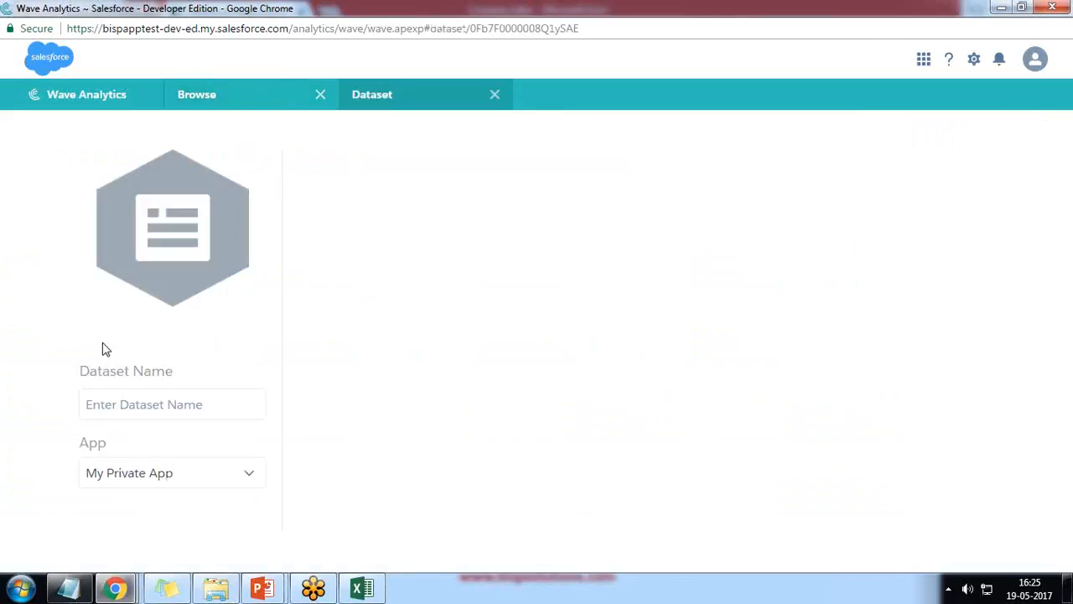
scroll(165, 482, down, 4)
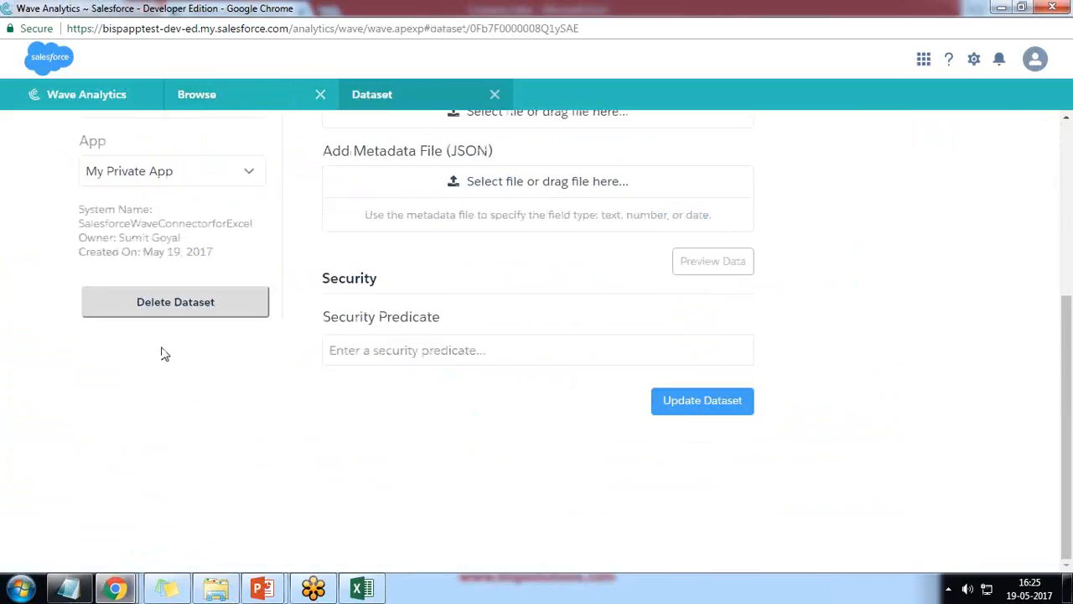
click(163, 307)
click(600, 221)
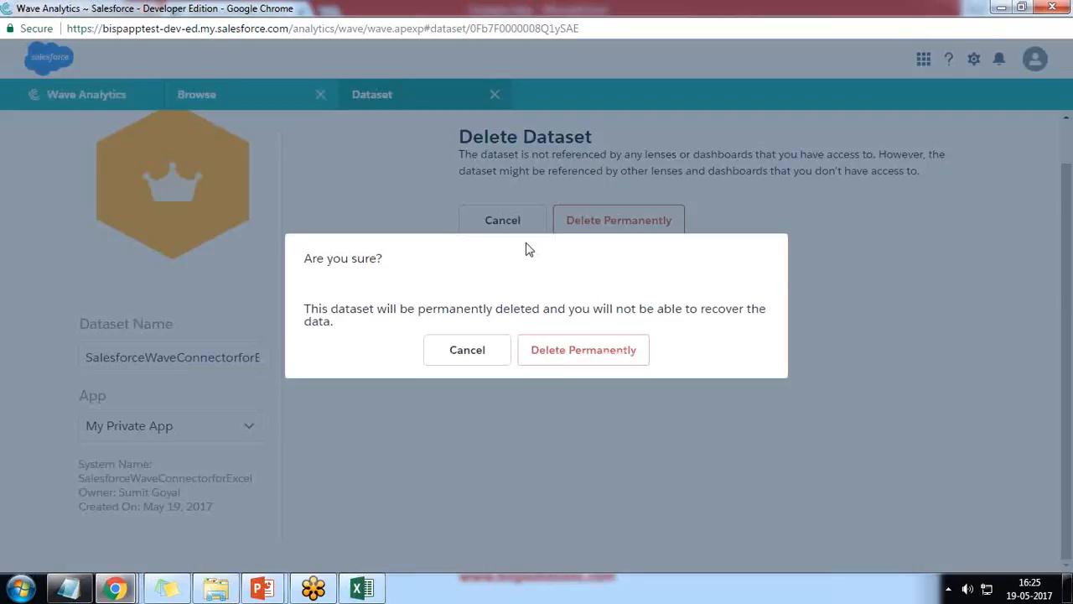
click(553, 352)
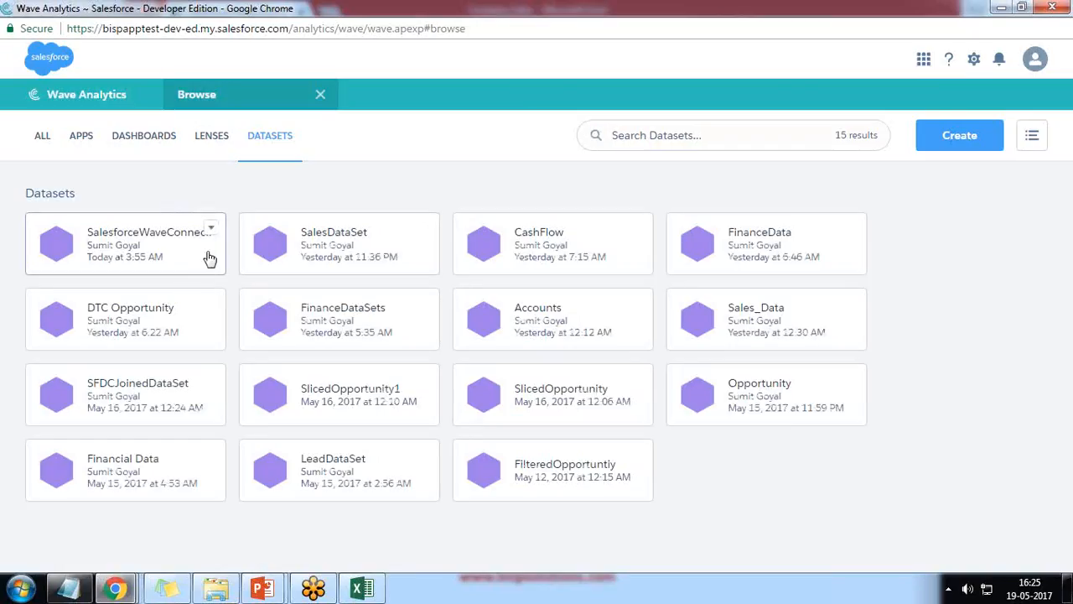
click(161, 243)
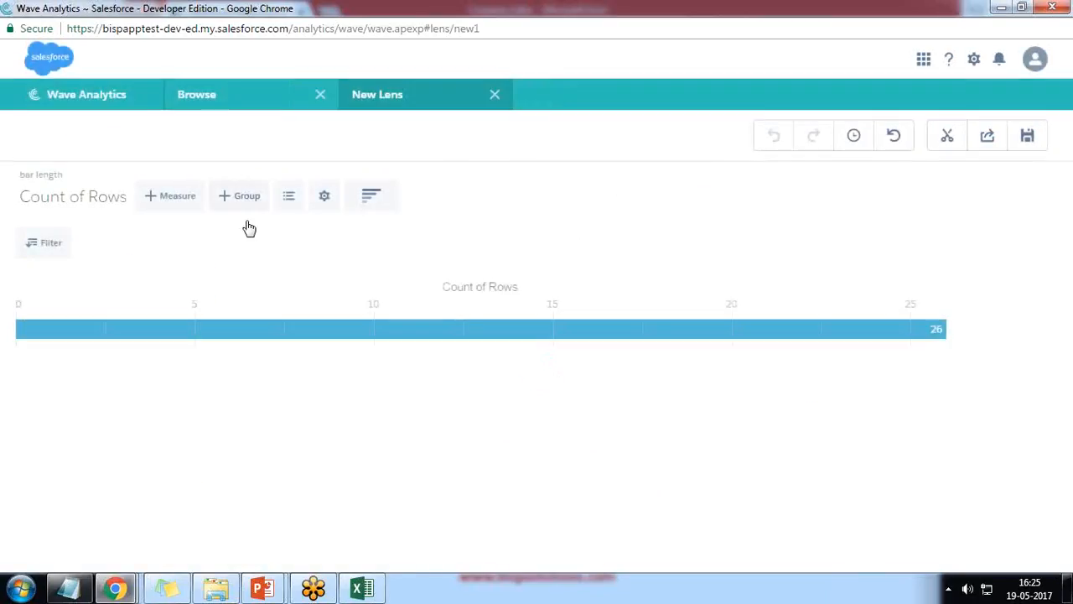
Replace Count of Rows with Sum of Actual Sale, add Sum of Budget Sale, and group by Month
click(77, 201)
mouse_move(41, 287)
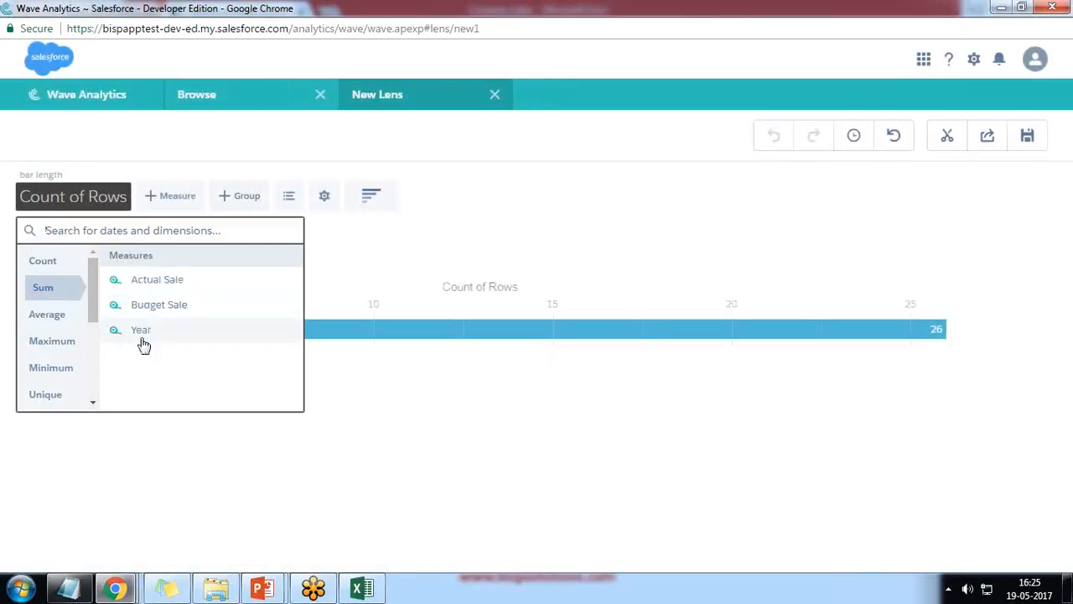
click(142, 283)
click(201, 201)
mouse_move(194, 307)
click(306, 324)
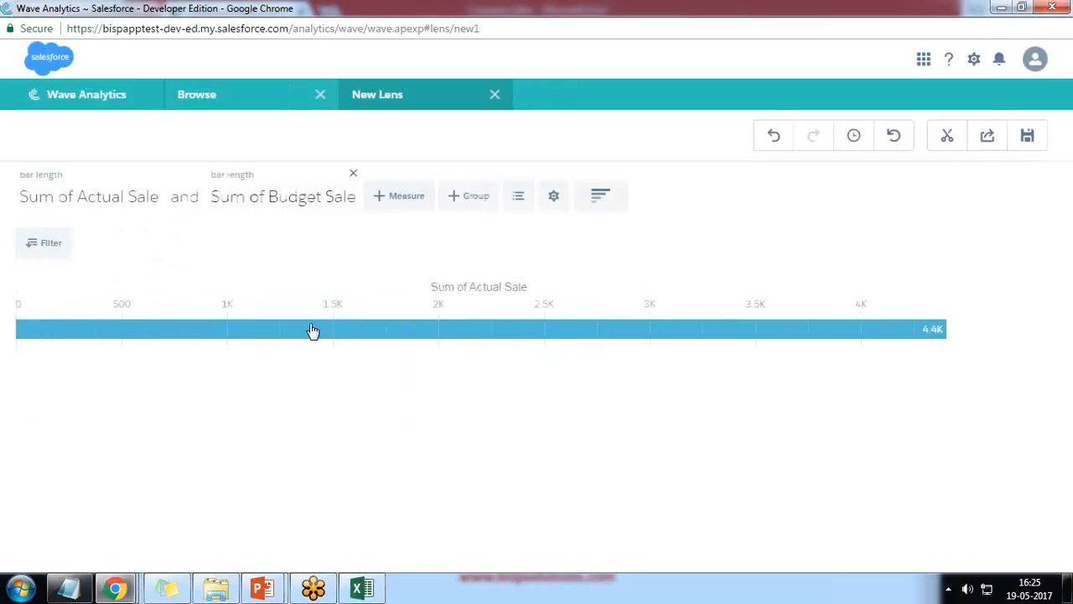
click(474, 199)
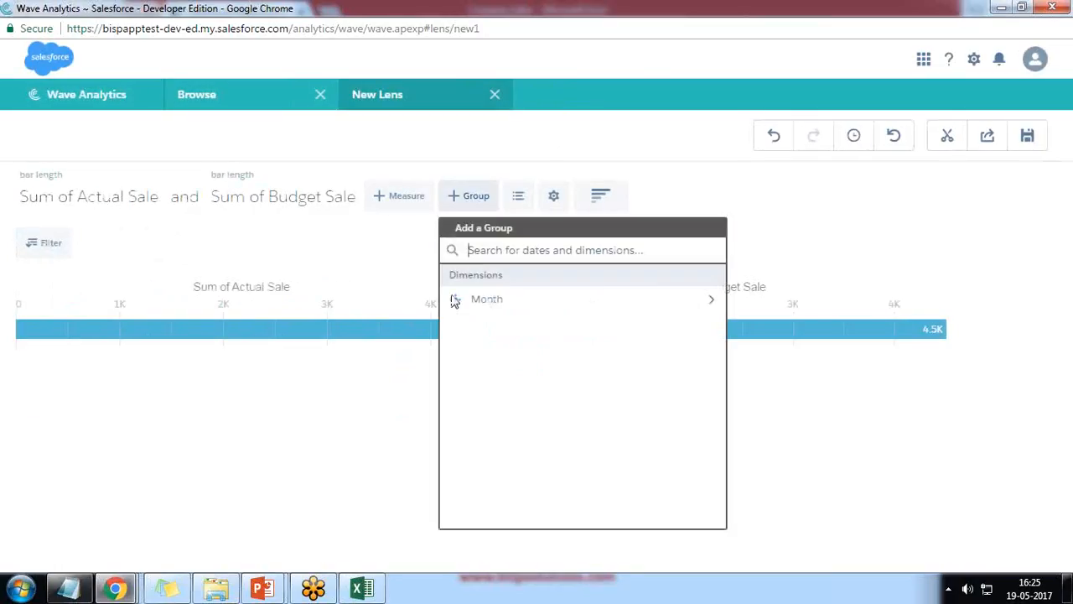
click(456, 299)
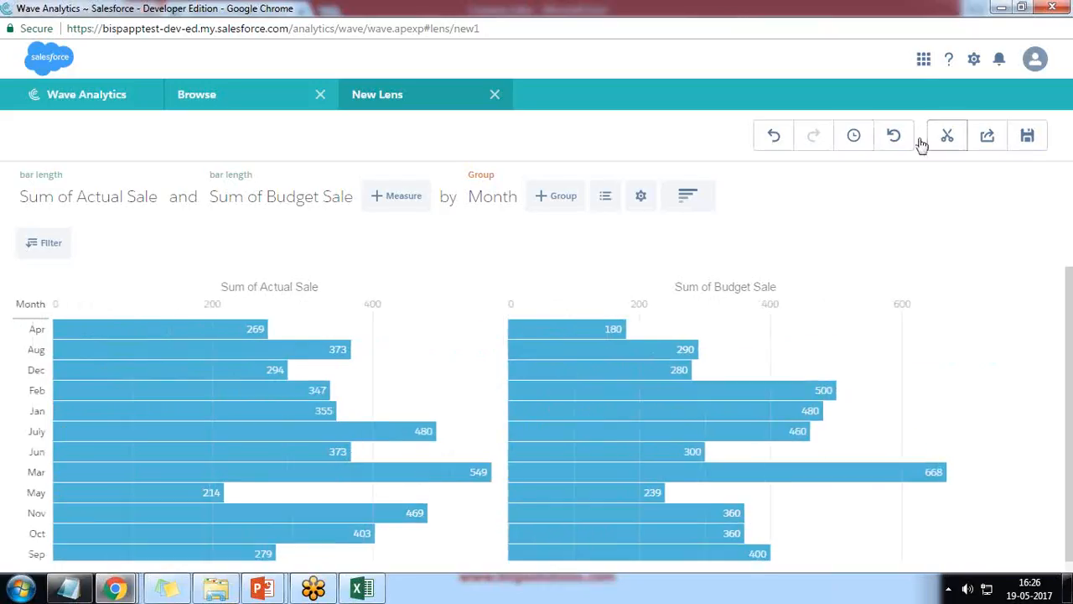
Clip the chart to the dashboard designer as 'Step1' and place it on the grid
click(948, 138)
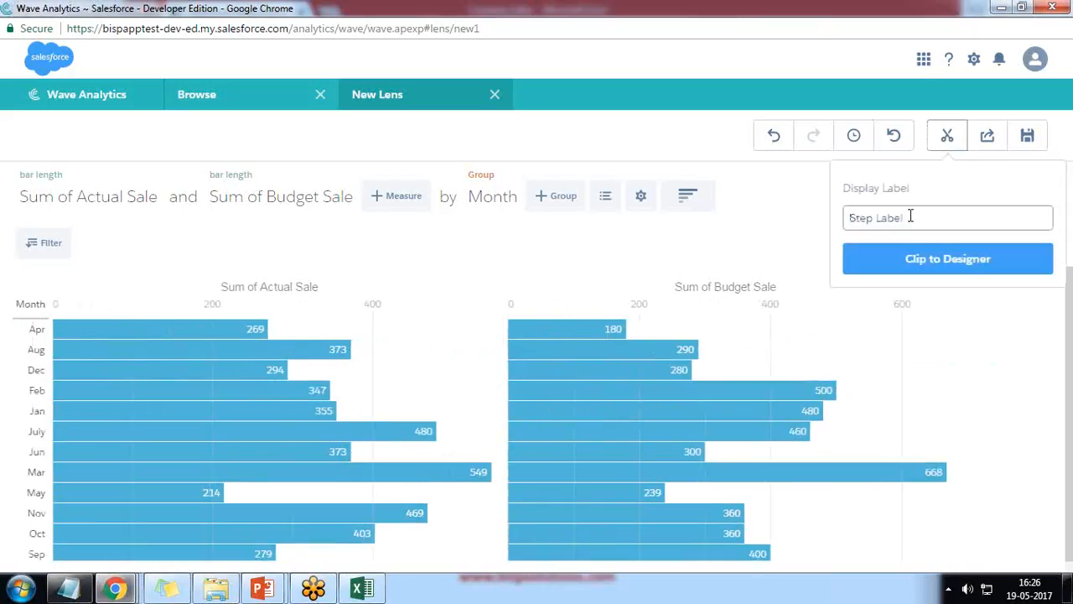
text(Step1)
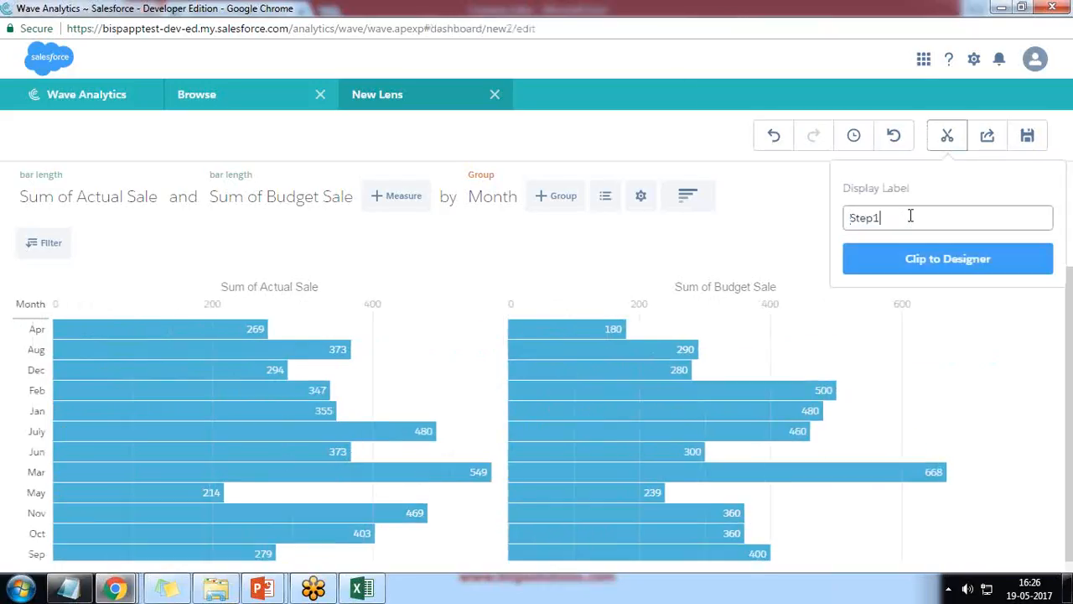
key(Return)
drag(912, 281, 455, 328)
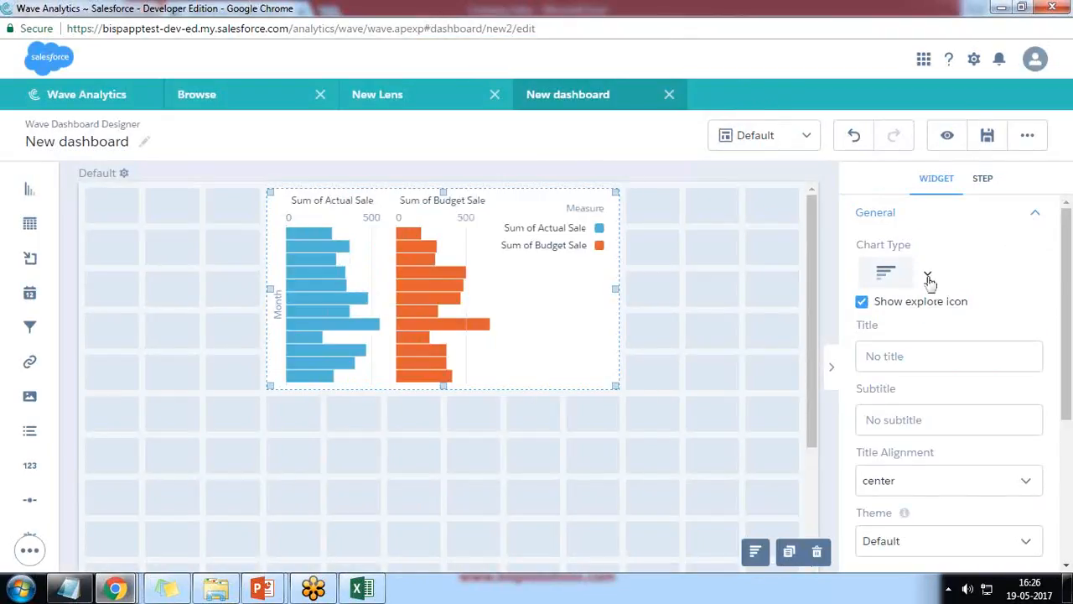
Make the Step1 widget a pyramid chart, enlarge it to show all months, and return to Excel Online
click(927, 273)
scroll(983, 494, down, 3)
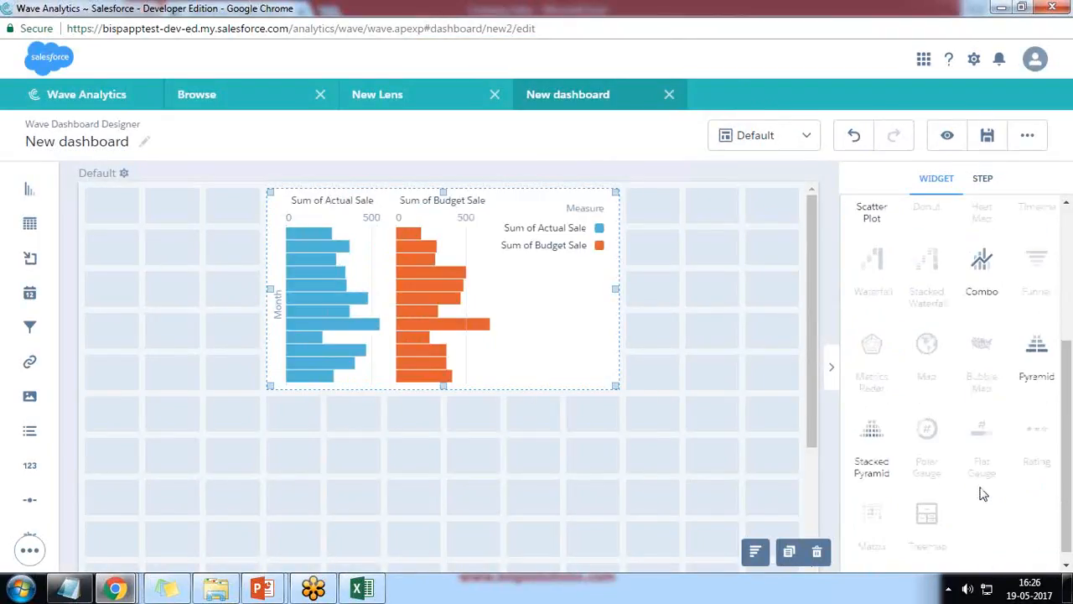
click(1040, 356)
drag(615, 386, 514, 406)
drag(675, 509, 674, 553)
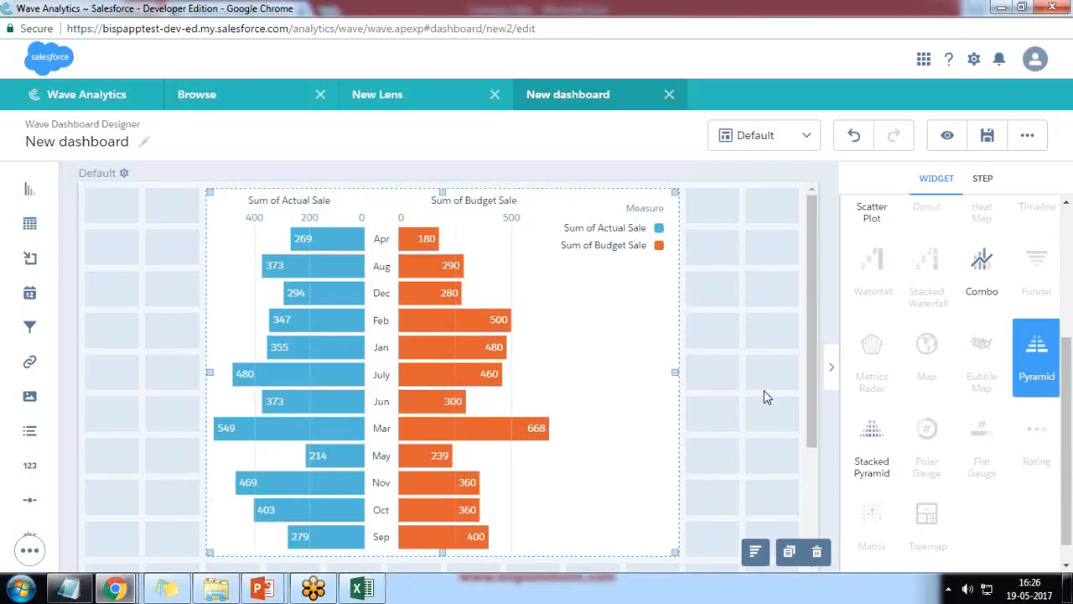
mouse_move(121, 591)
click(286, 509)
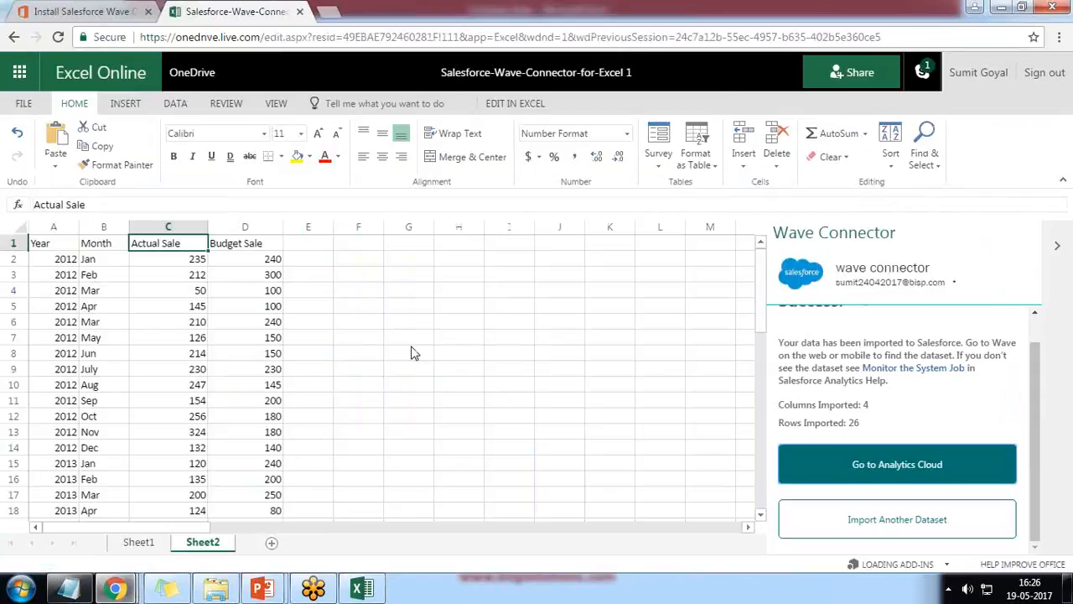